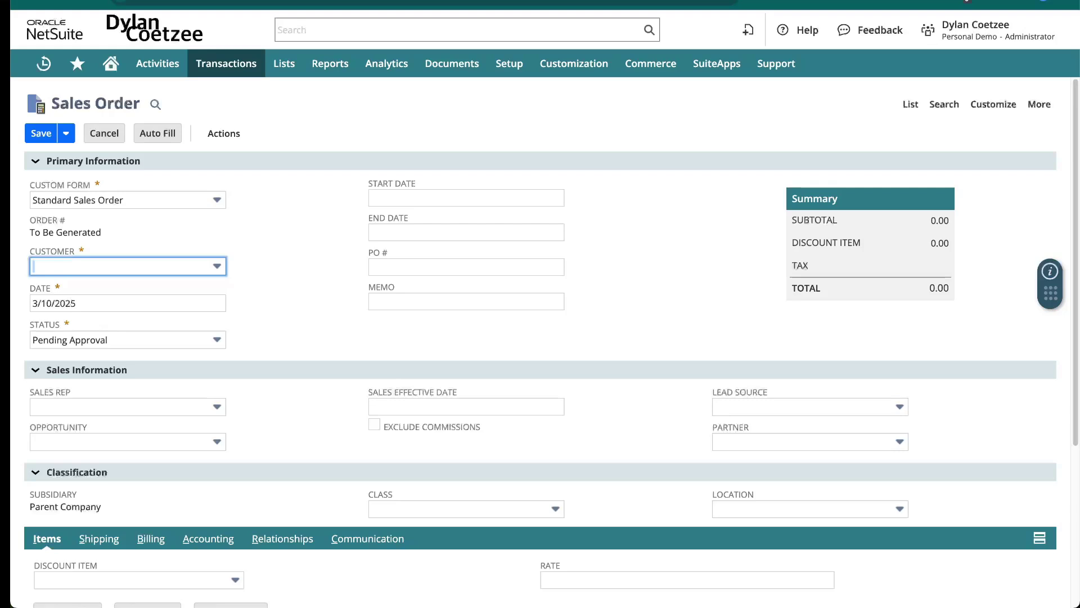
# - Review the blank sales order form's header fields and the columns of its item lines
pyautogui.moveTo(149, 262)
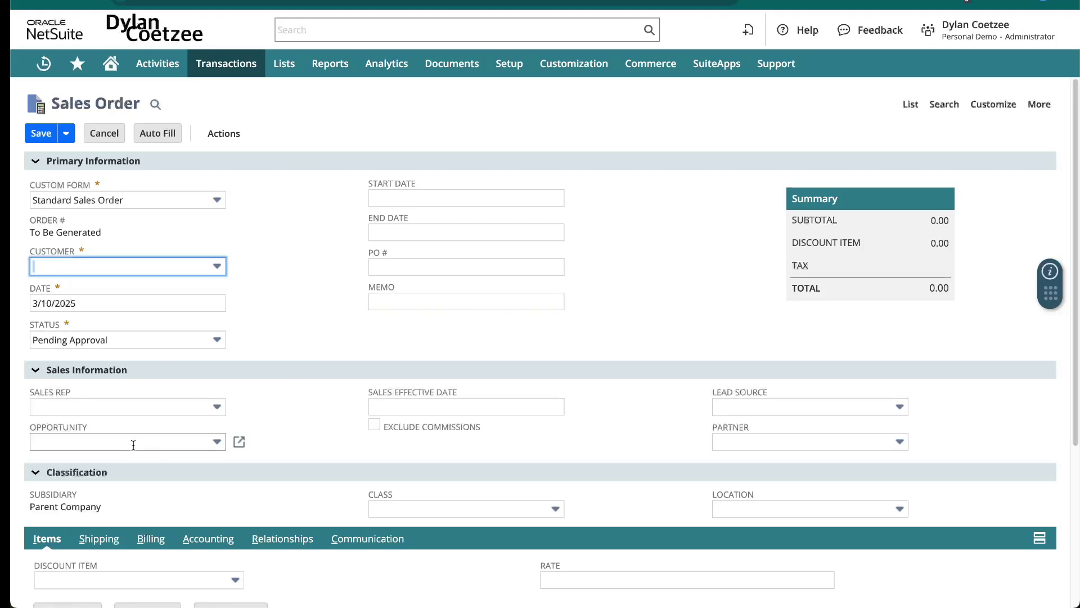
pyautogui.scroll(-3, 288, 390)
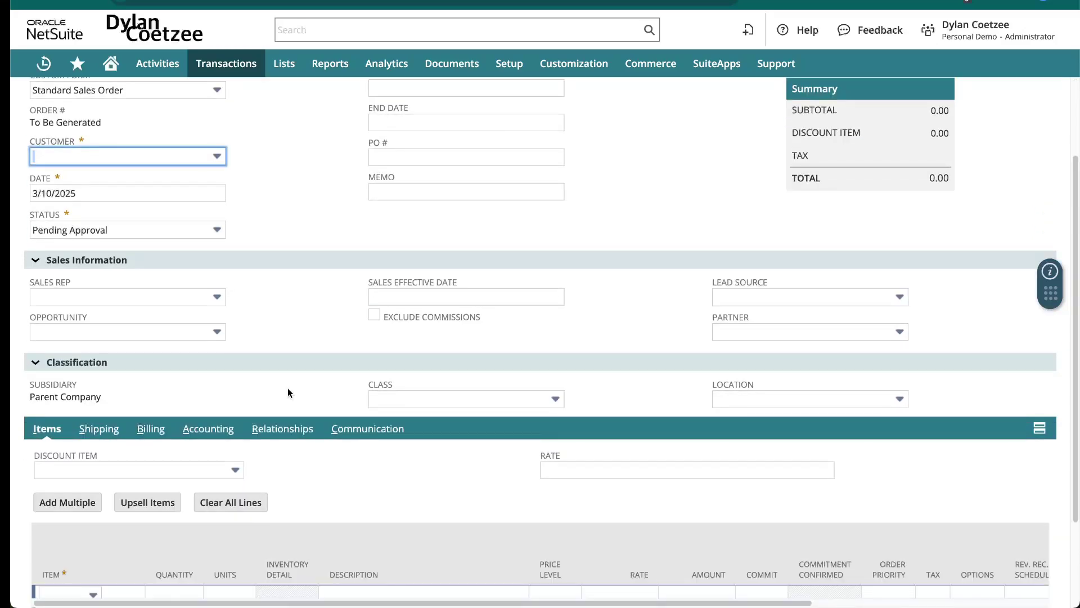
pyautogui.scroll(-3, 288, 383)
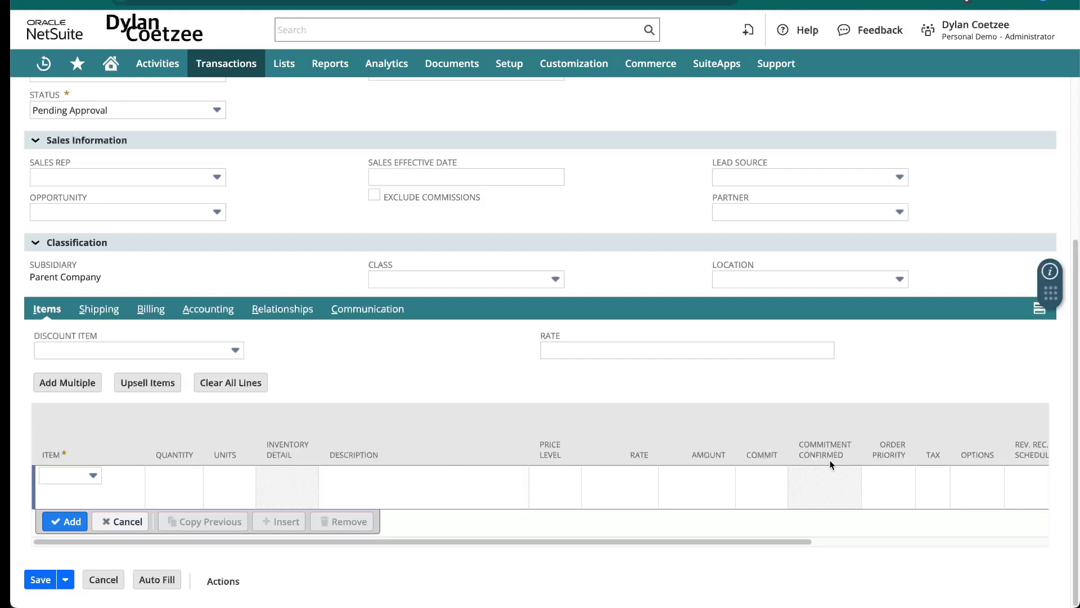
pyautogui.click(79, 477)
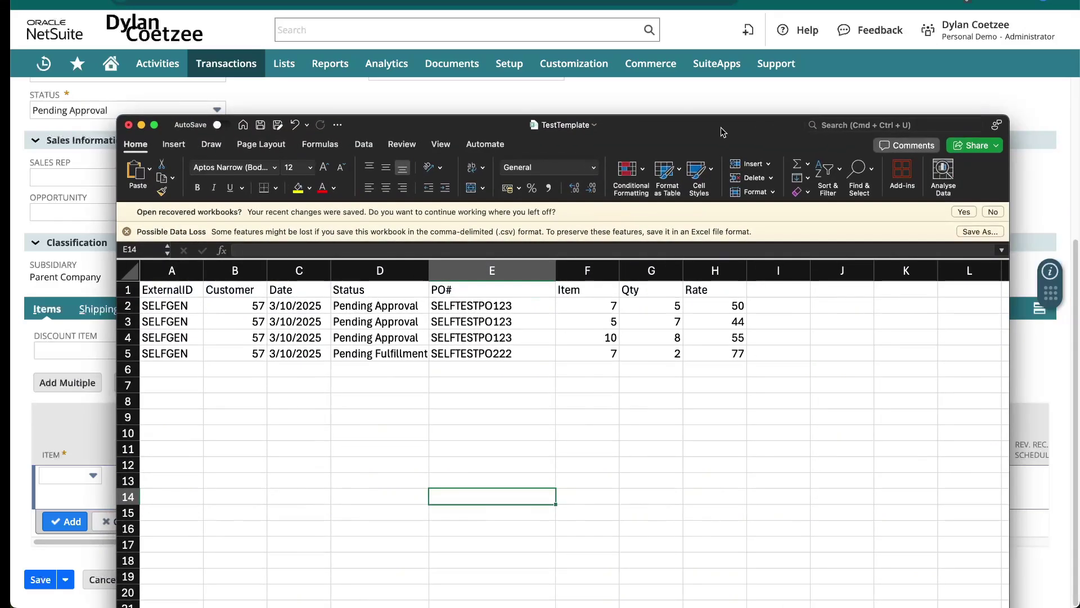
# - Switch to the TestTemplate workbook in Excel and examine its column headers, from ExternalID through PO#, Item, Qty and Rate
pyautogui.click(179, 291)
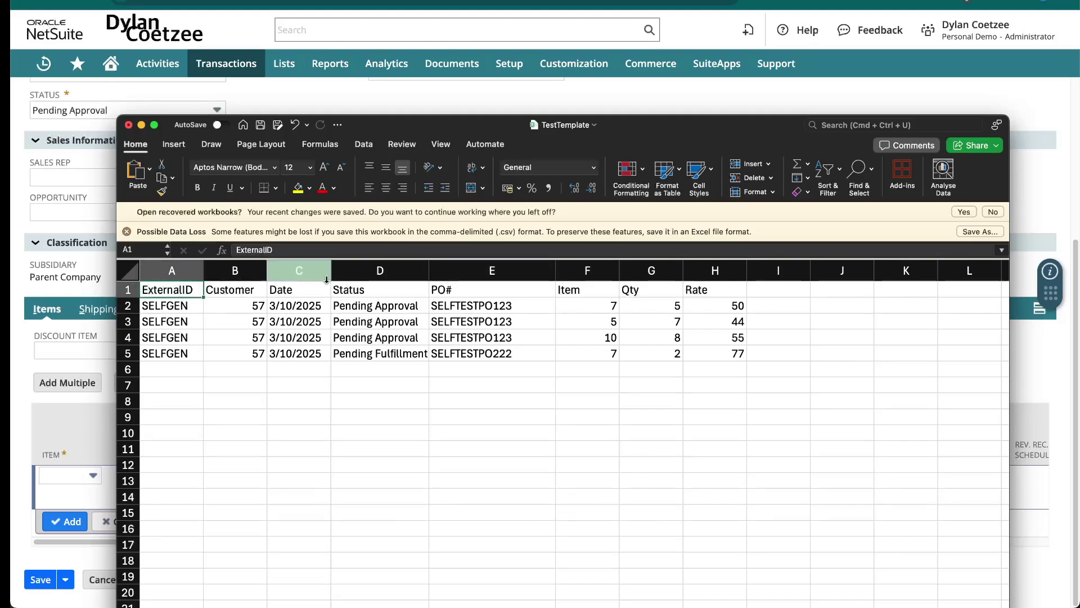
pyautogui.click(494, 287)
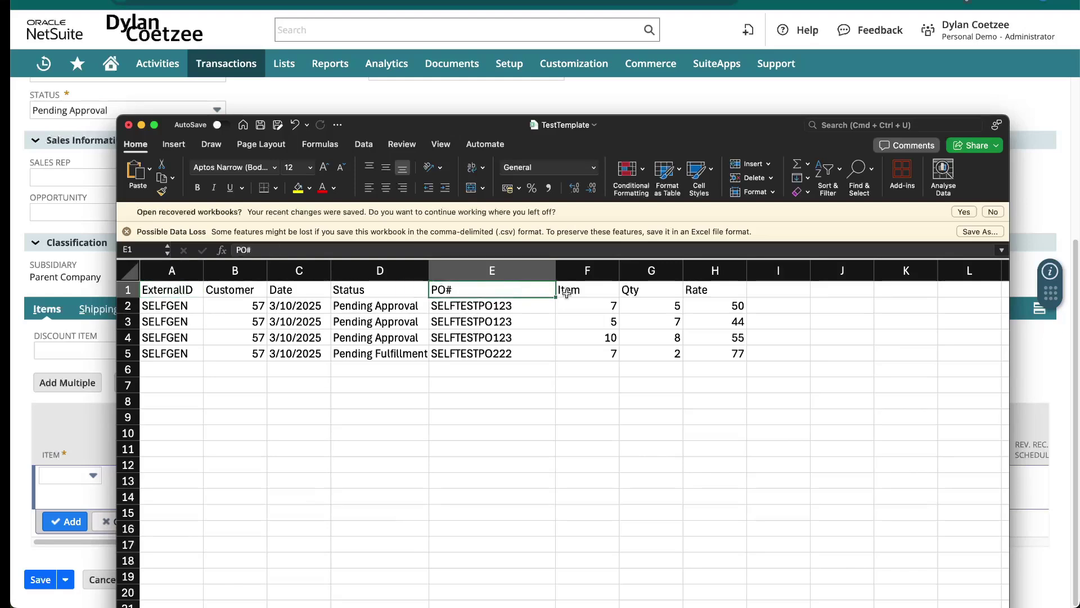
pyautogui.click(601, 290)
pyautogui.click(653, 291)
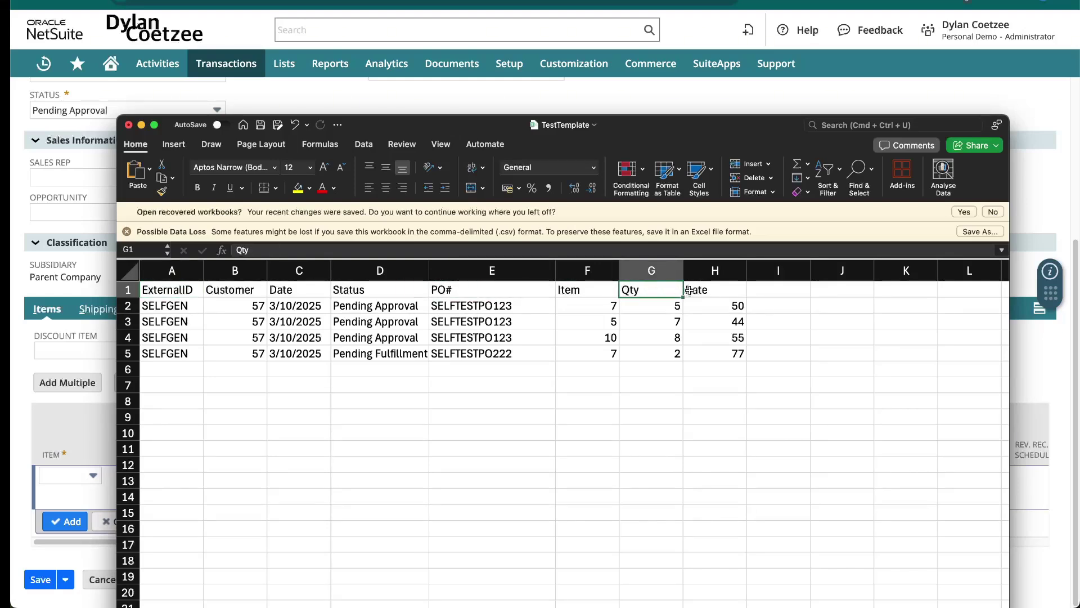
pyautogui.click(690, 290)
pyautogui.click(597, 435)
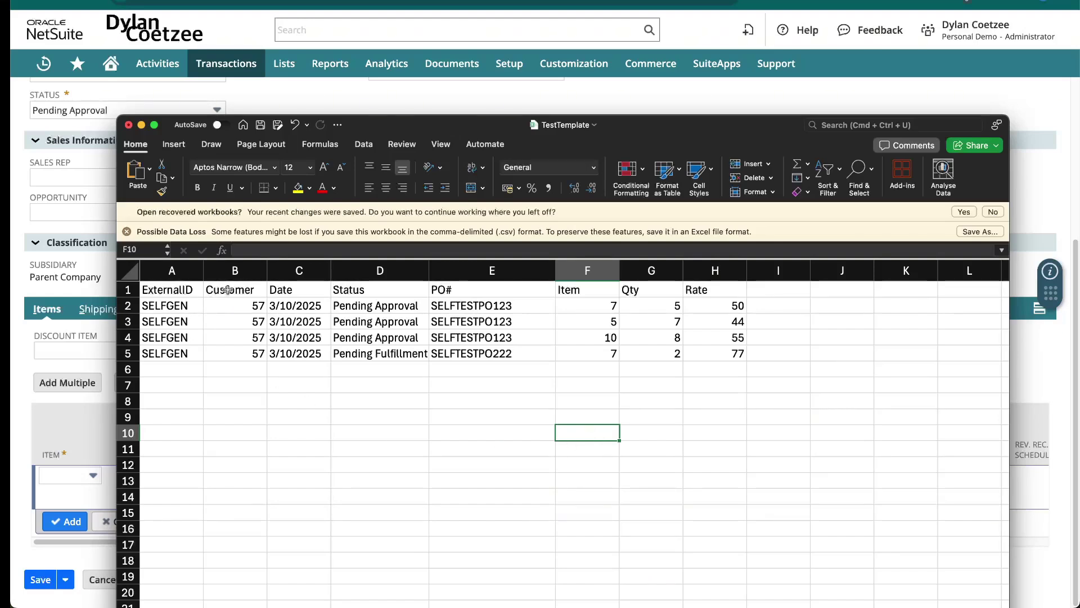
# - Examine the Customer and Item ID columns and compare the item IDs with the internal IDs in the NetSuite item list
pyautogui.moveTo(242, 304); pyautogui.dragTo(248, 350)
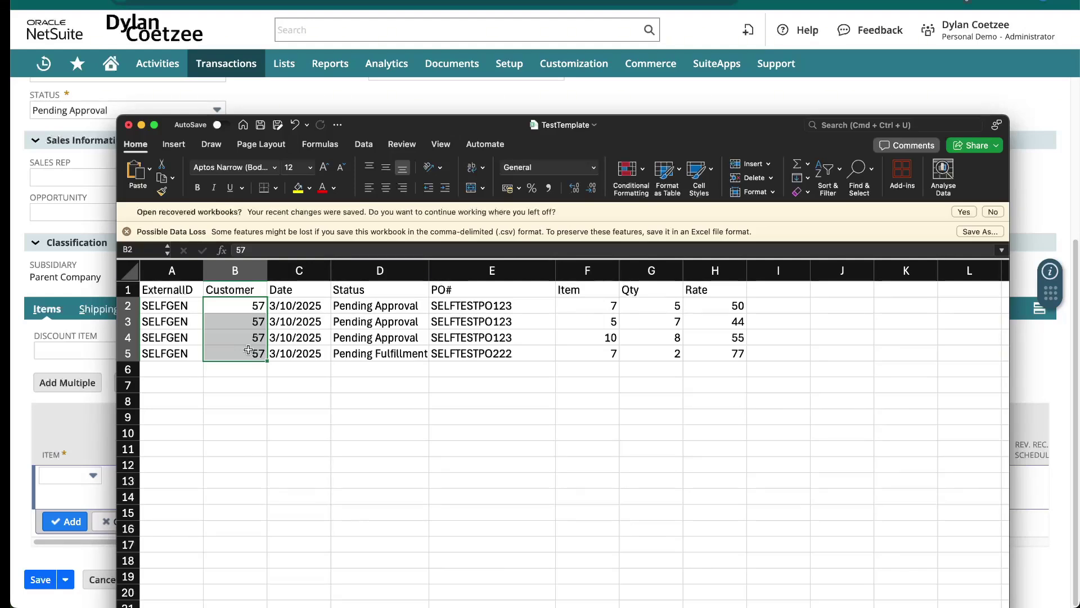
pyautogui.moveTo(607, 307); pyautogui.dragTo(594, 358)
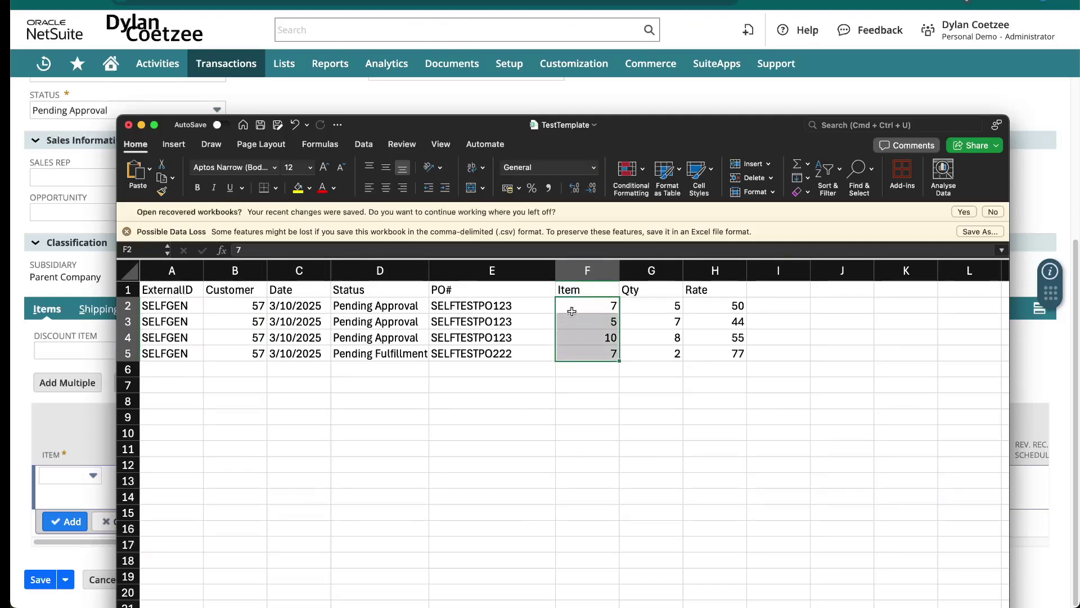
pyautogui.click(659, 110)
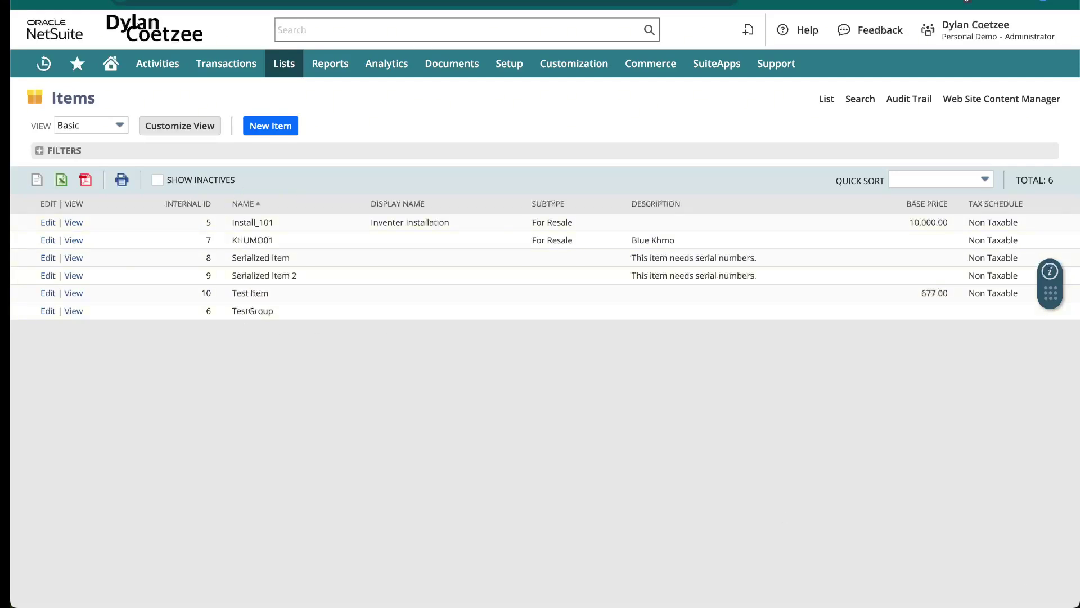
pyautogui.press('super+Tab')
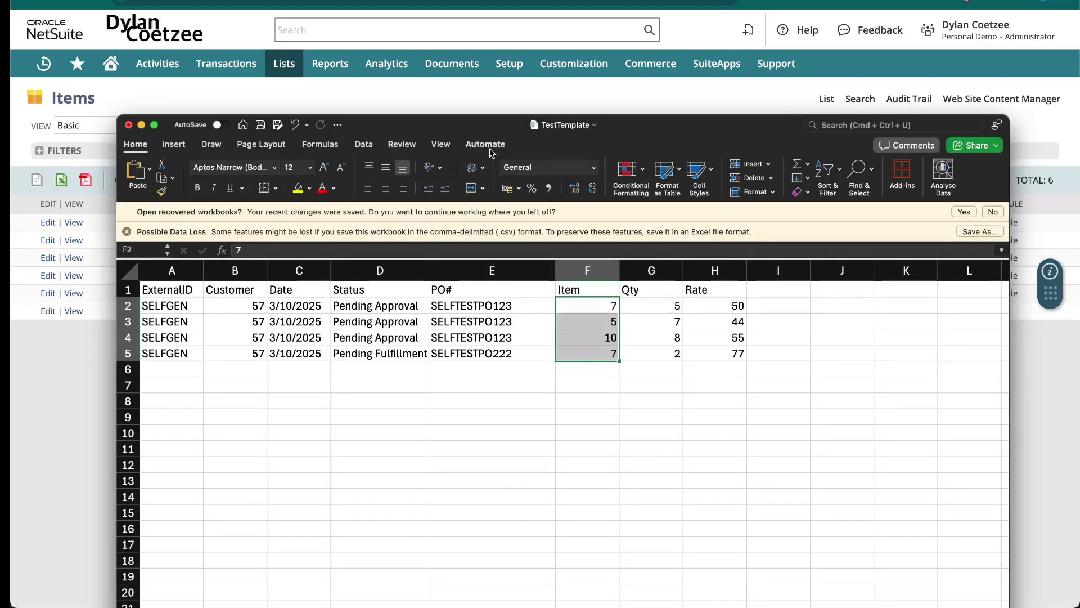
pyautogui.moveTo(470, 126); pyautogui.dragTo(456, 65)
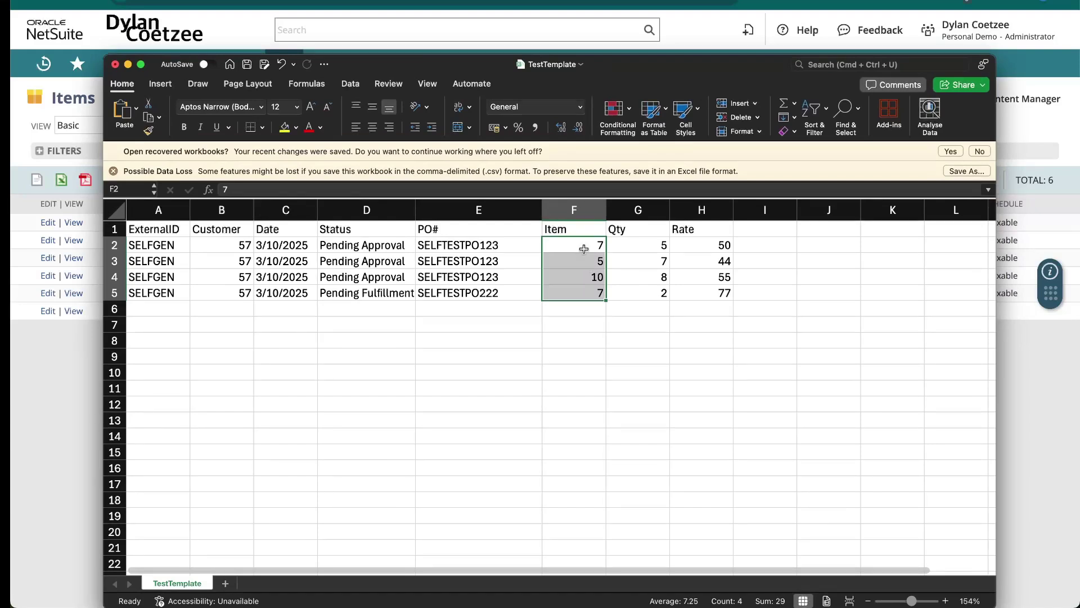
pyautogui.click(585, 334)
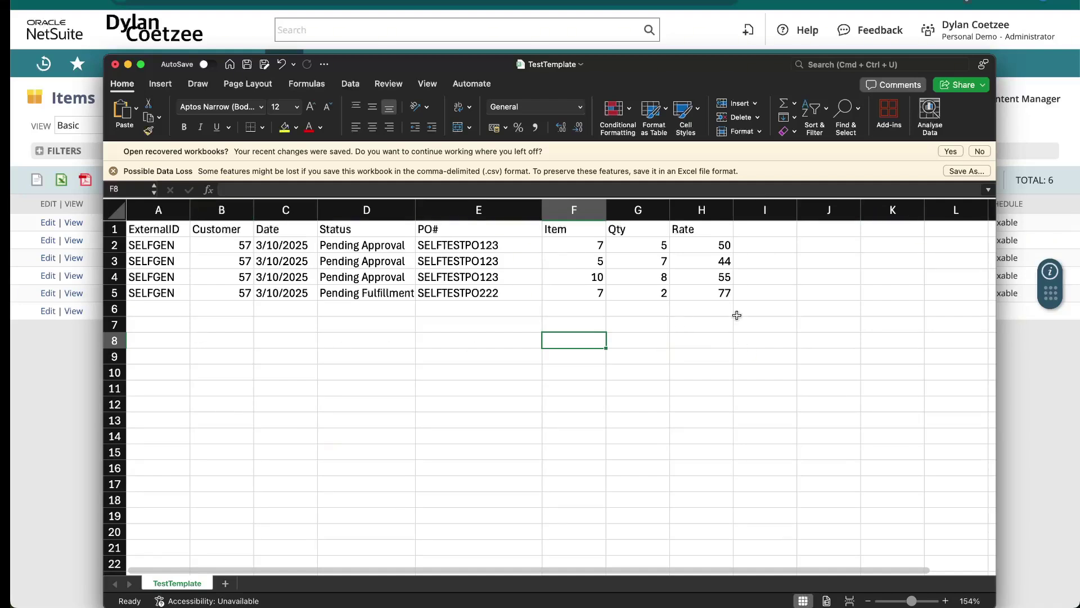
pyautogui.click(755, 232)
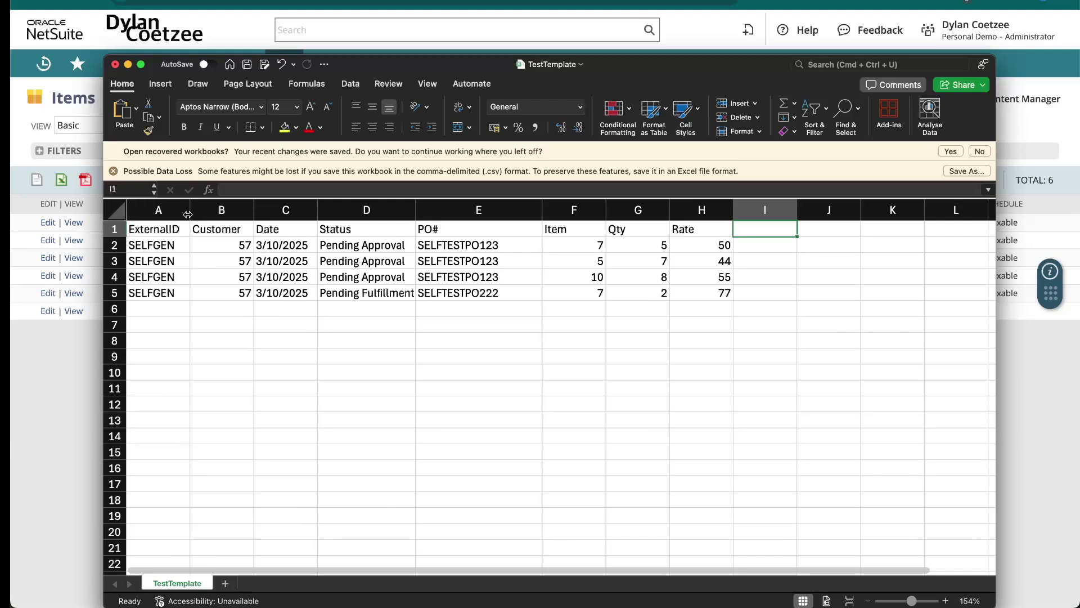
# - Widen the ExternalID column slightly and set cell A2 to SELFGEN01
pyautogui.moveTo(188, 215); pyautogui.dragTo(198, 214)
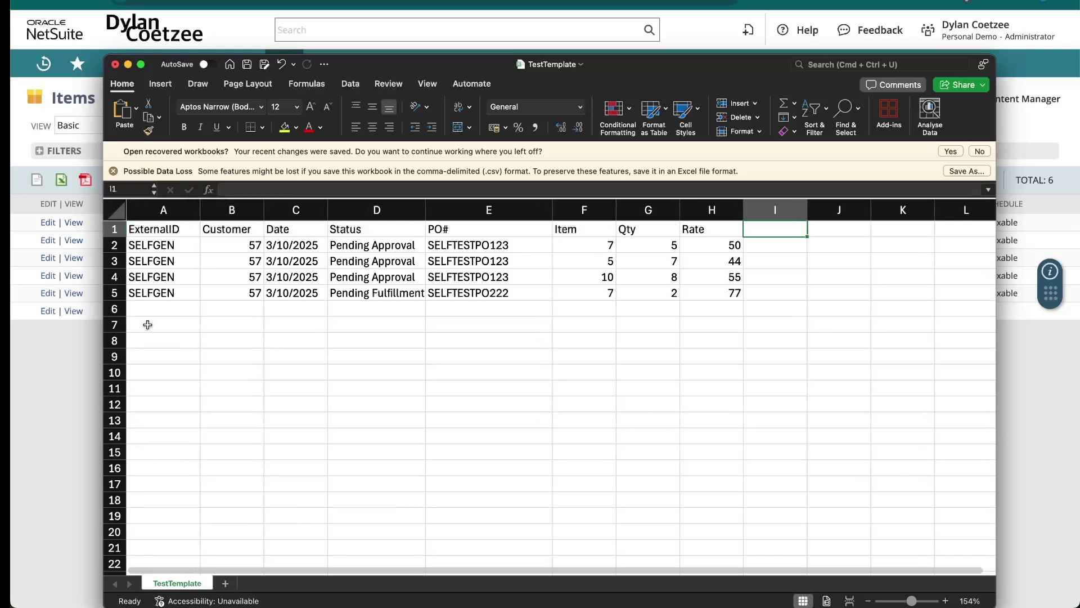
pyautogui.doubleClick(187, 246)
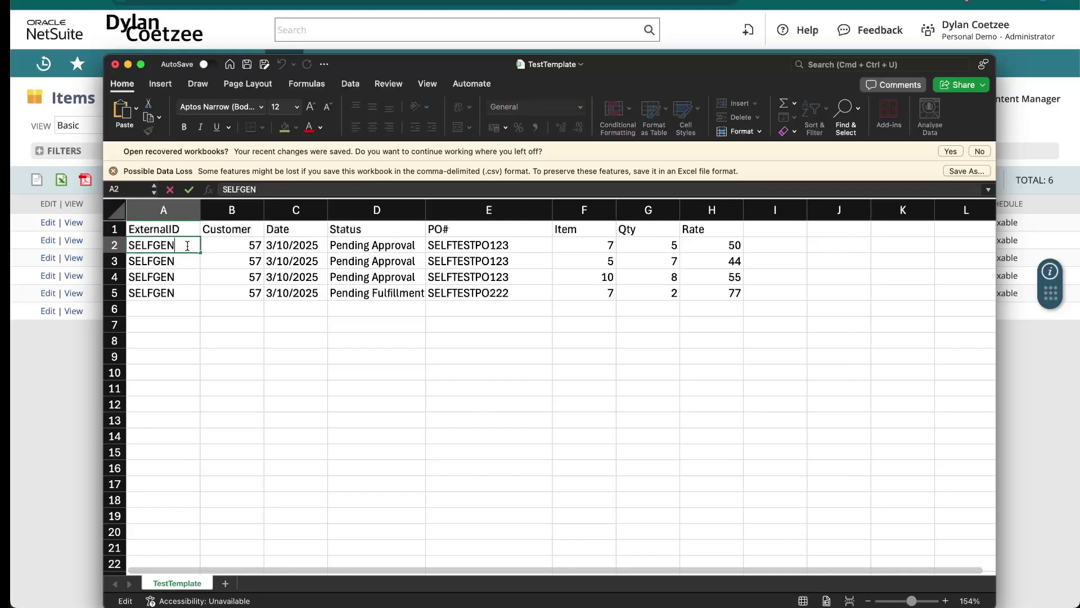
pyautogui.write('01')
pyautogui.press('Return')
# - Copy the external ID SELFGEN01 from cell A2 into cells A3 and A4
pyautogui.click(182, 244)
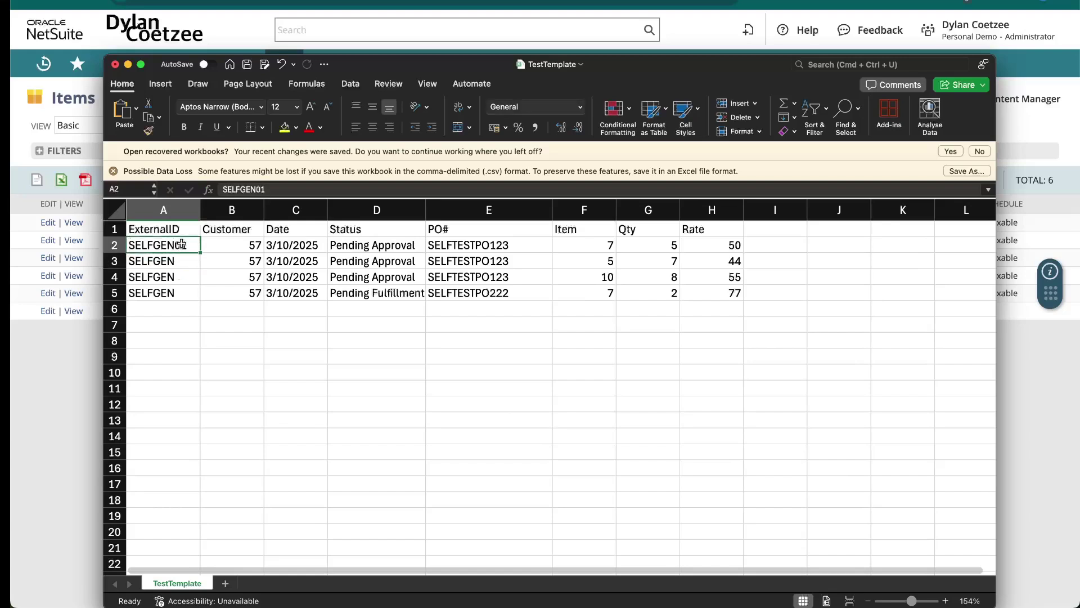
pyautogui.press('super+c')
pyautogui.click(180, 261)
pyautogui.press('super+v')
pyautogui.click(180, 277)
pyautogui.press('super+v')
pyautogui.click(194, 325)
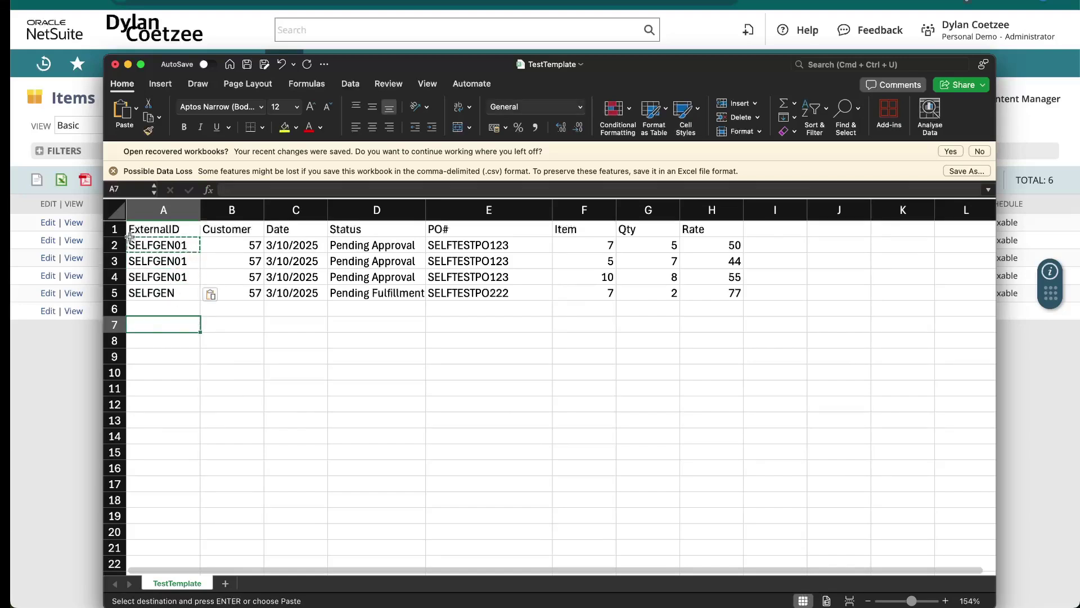
# - Review how rows 2 to 4 group several items under one external ID
pyautogui.click(138, 261)
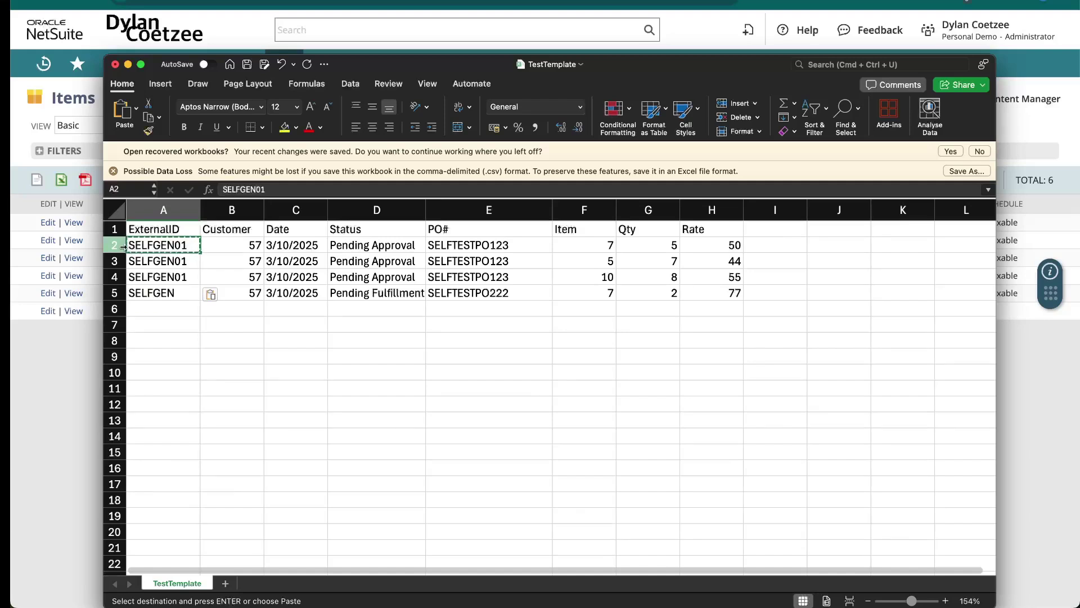
pyautogui.click(114, 246)
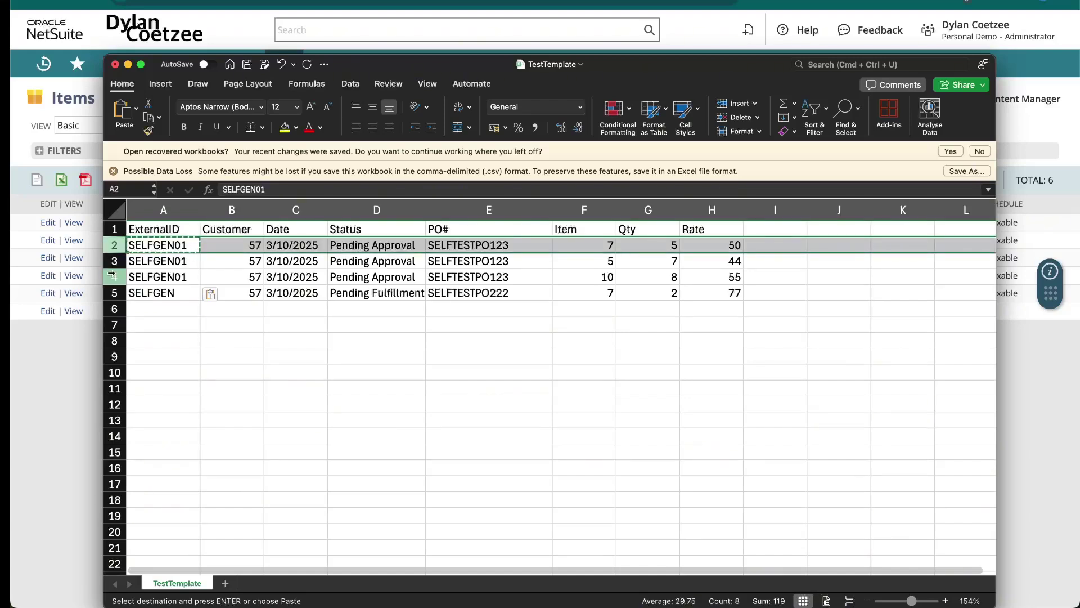
pyautogui.keyDown('shift'); pyautogui.click(111, 275); pyautogui.keyUp('shift')
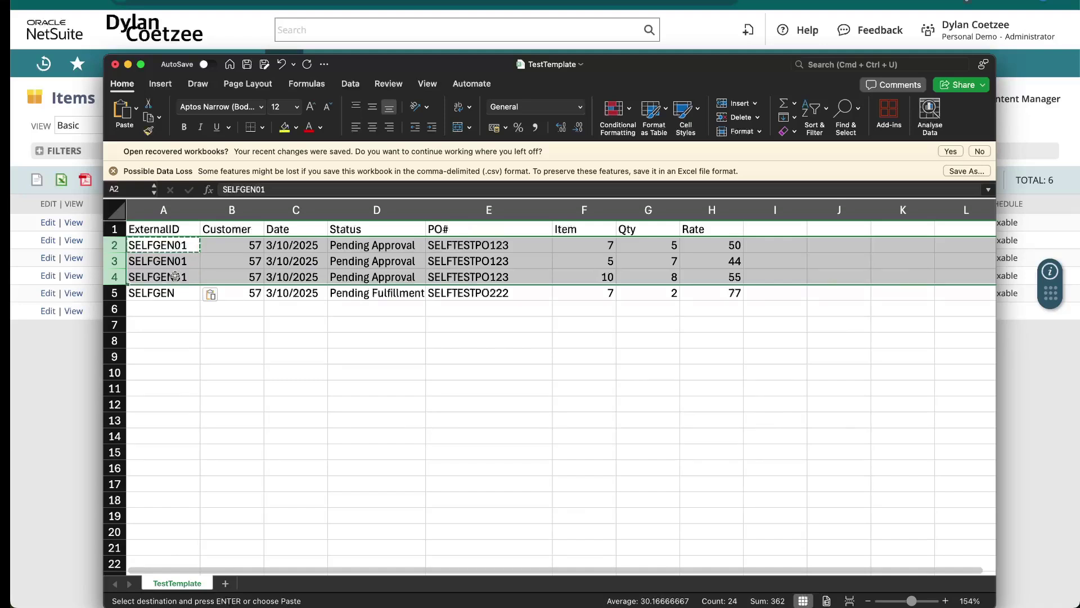
pyautogui.moveTo(596, 248); pyautogui.dragTo(595, 280)
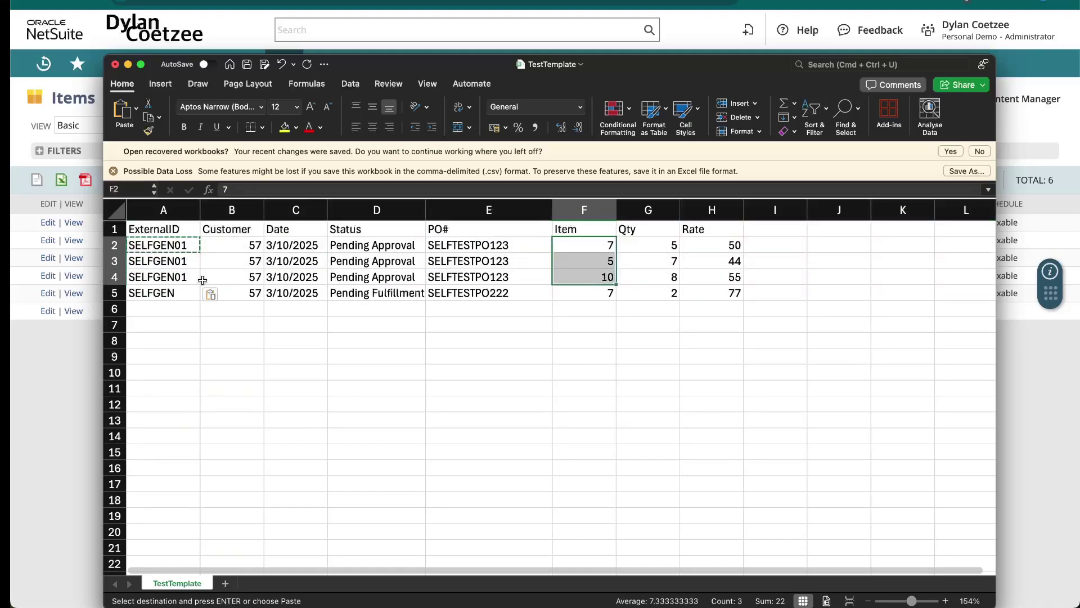
pyautogui.moveTo(180, 244); pyautogui.dragTo(179, 277)
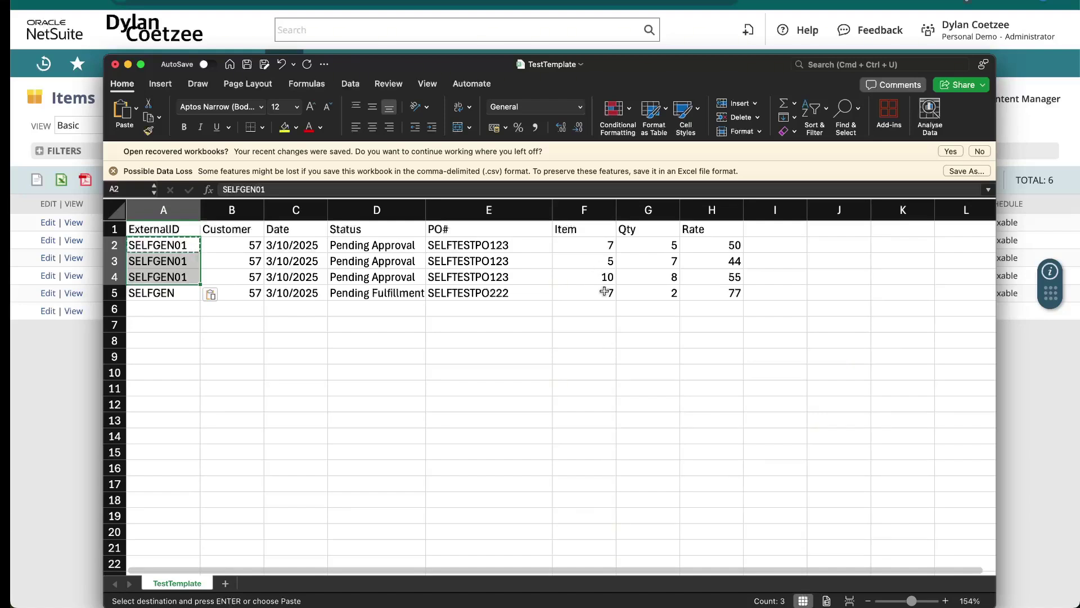
# - Set the external ID in cell A5 to SELFGEN02
pyautogui.doubleClick(135, 293)
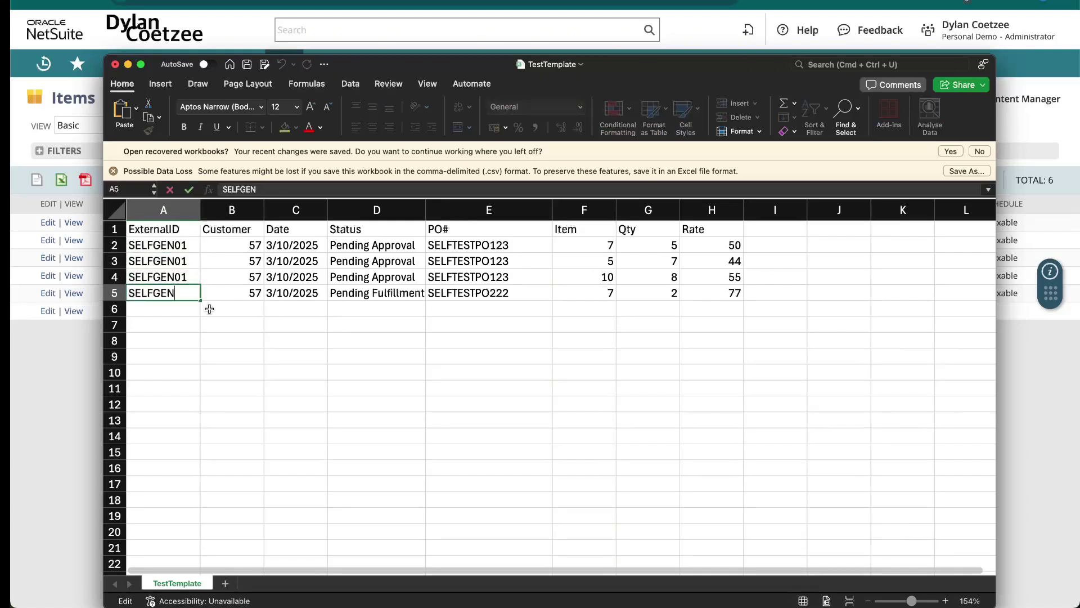
pyautogui.write('01')
pyautogui.click(115, 293)
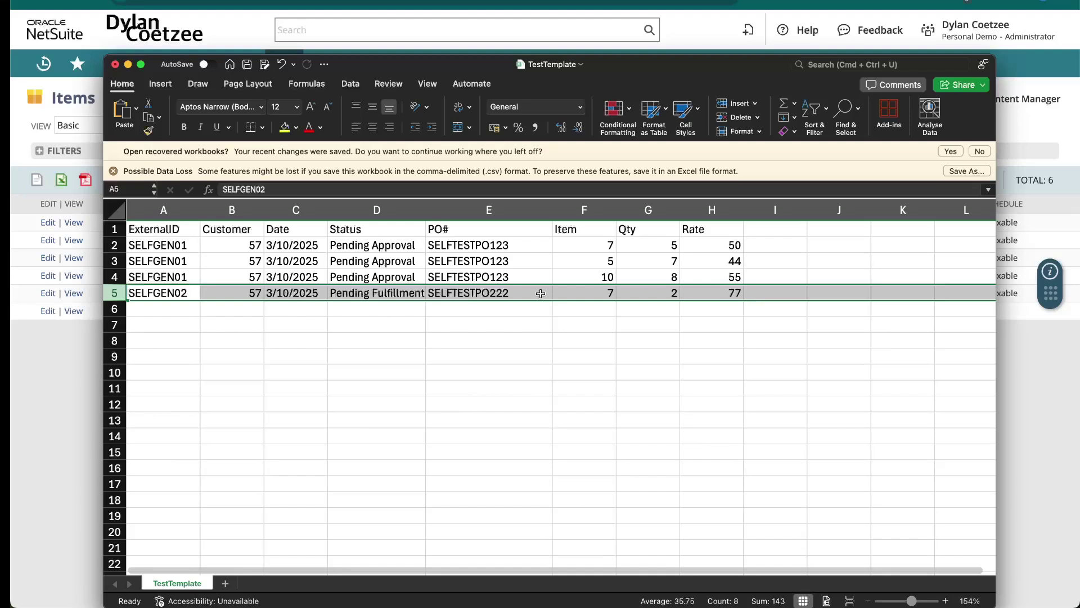
# - Change the last digit of the PO# to 6 in rows 2 to 4 and to 7 in row 5
pyautogui.doubleClick(518, 247)
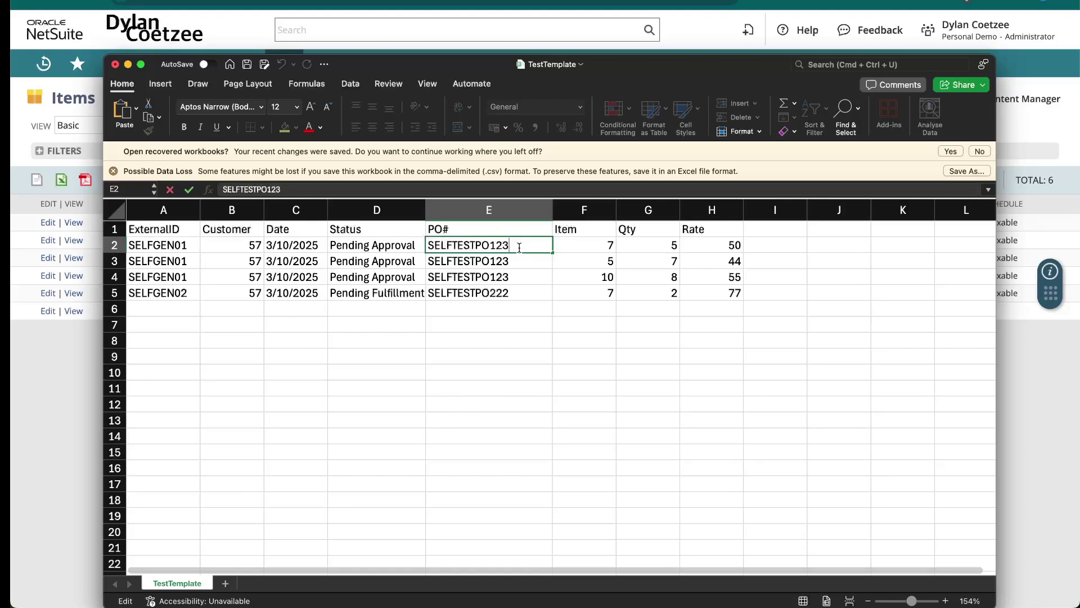
pyautogui.press('BackSpace')
pyautogui.write('6')
pyautogui.doubleClick(545, 261)
pyautogui.press('BackSpace')
pyautogui.write('6')
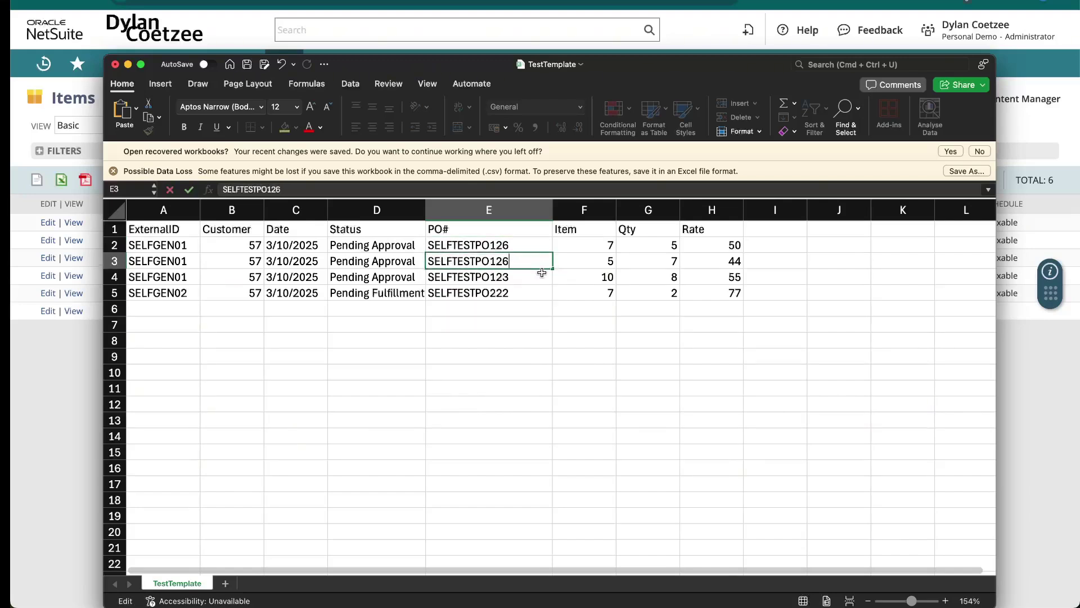
pyautogui.doubleClick(542, 275)
pyautogui.press('BackSpace')
pyautogui.write('6')
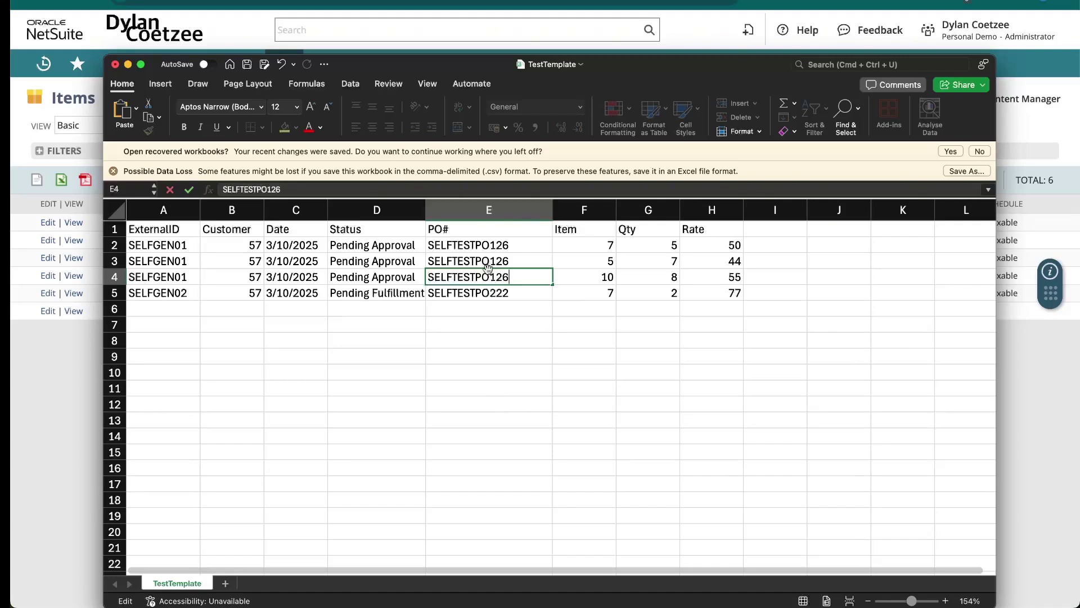
pyautogui.doubleClick(519, 293)
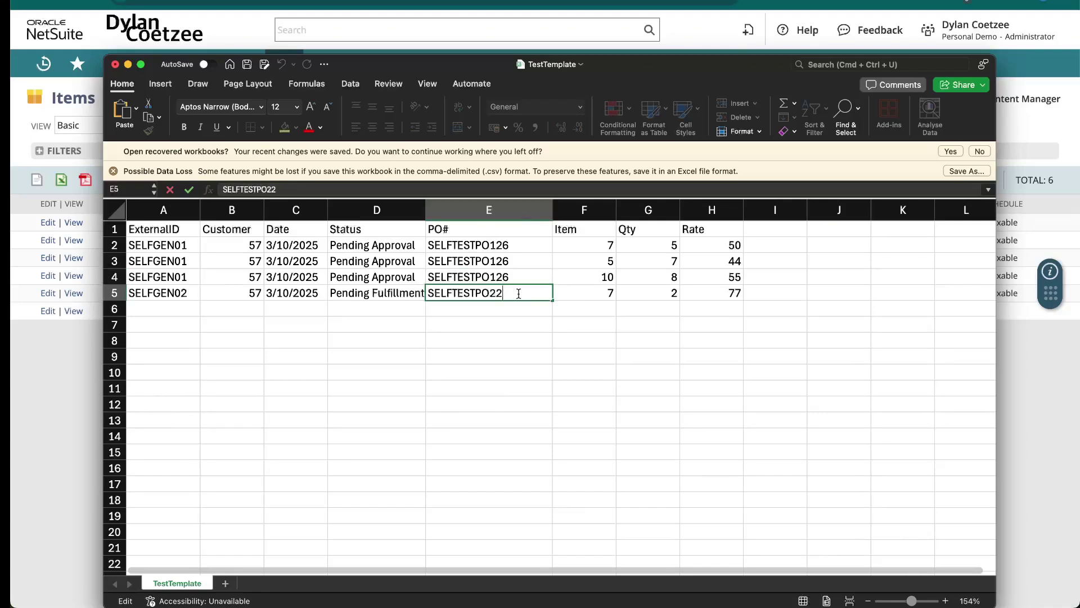
pyautogui.click(495, 314)
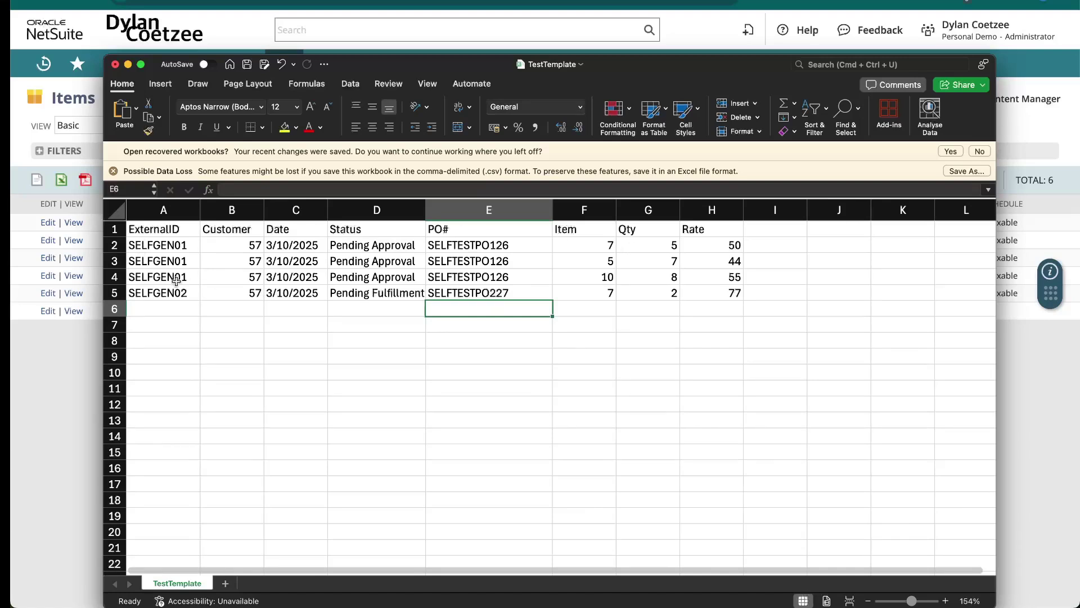
# - Check the customer and item IDs of rows 2 to 4, and the customer, item, quantity and rate in row 5
pyautogui.moveTo(236, 247); pyautogui.dragTo(239, 279)
pyautogui.moveTo(582, 243); pyautogui.dragTo(608, 278)
pyautogui.click(209, 298)
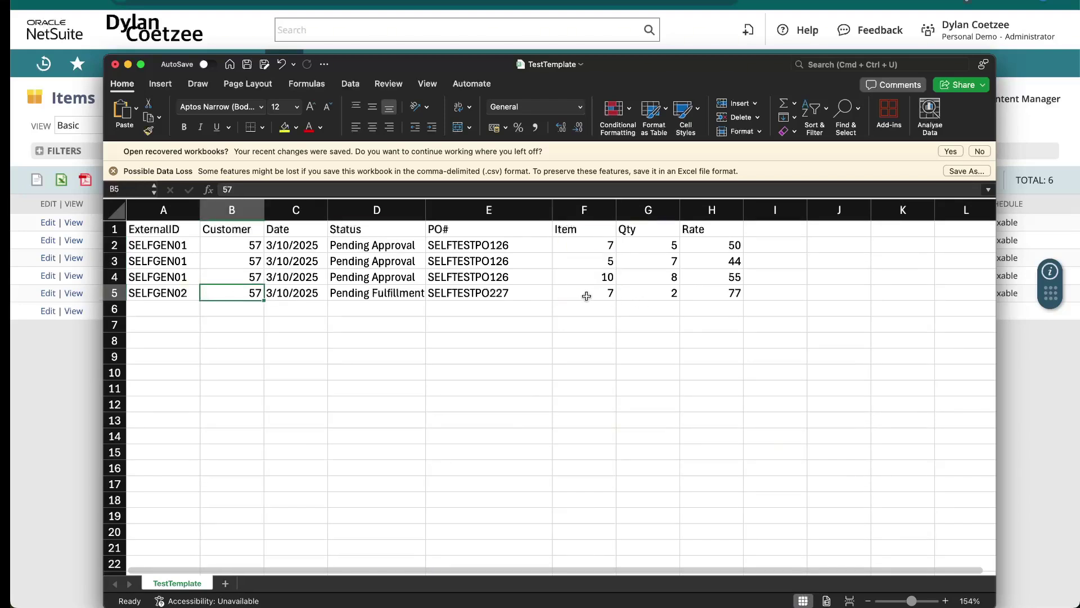
pyautogui.moveTo(586, 296); pyautogui.dragTo(772, 293)
pyautogui.click(720, 388)
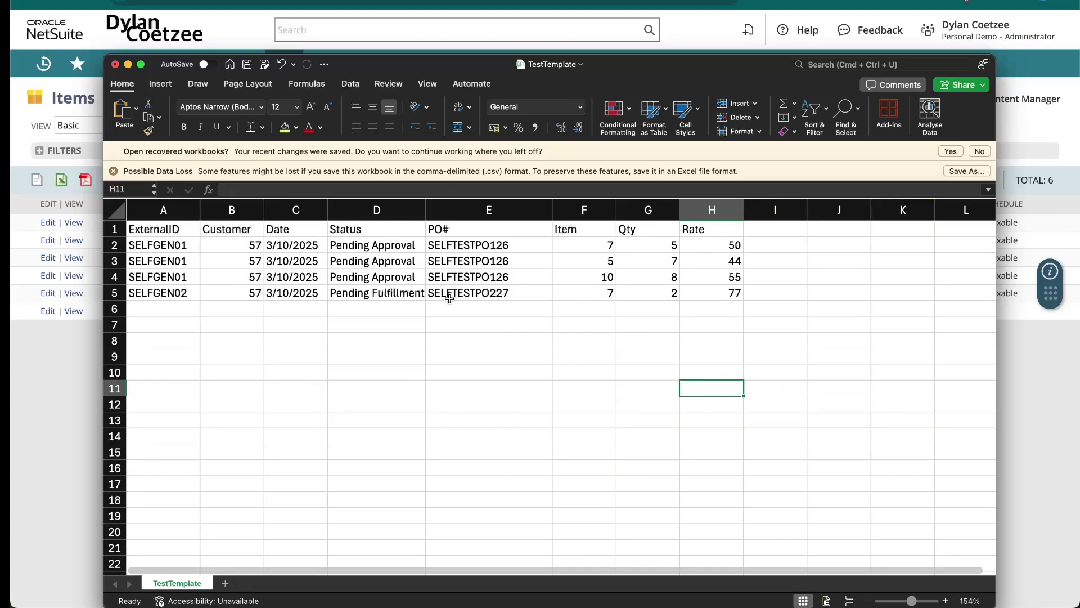
# - Save the workbook under the new name TestTemplate2 and switch back to the NetSuite item list
pyautogui.press('super+shift+s')
pyautogui.write('2')
pyautogui.click(765, 454)
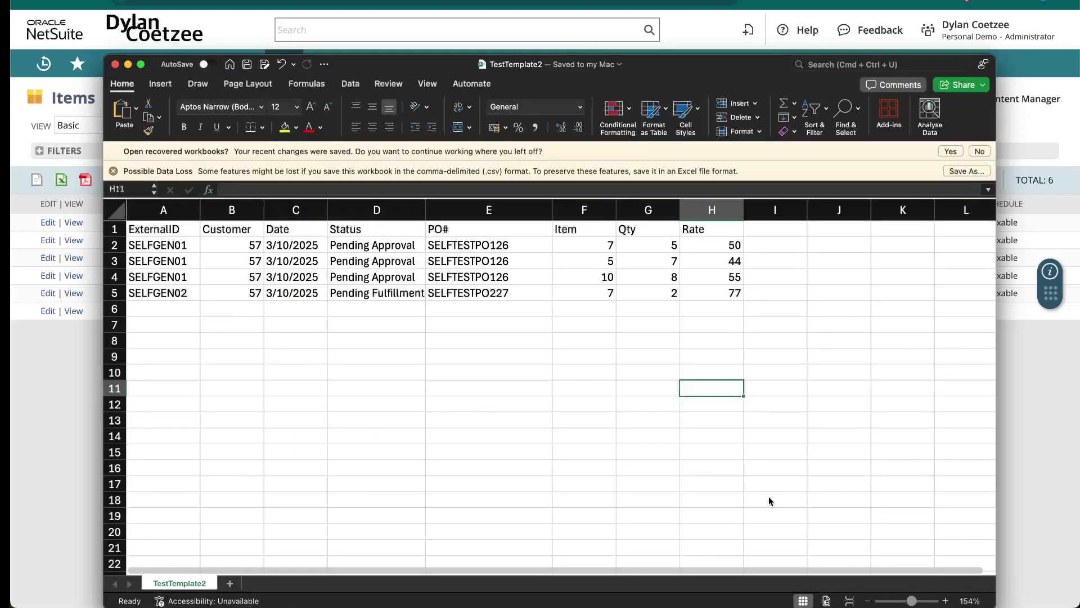
pyautogui.click(65, 478)
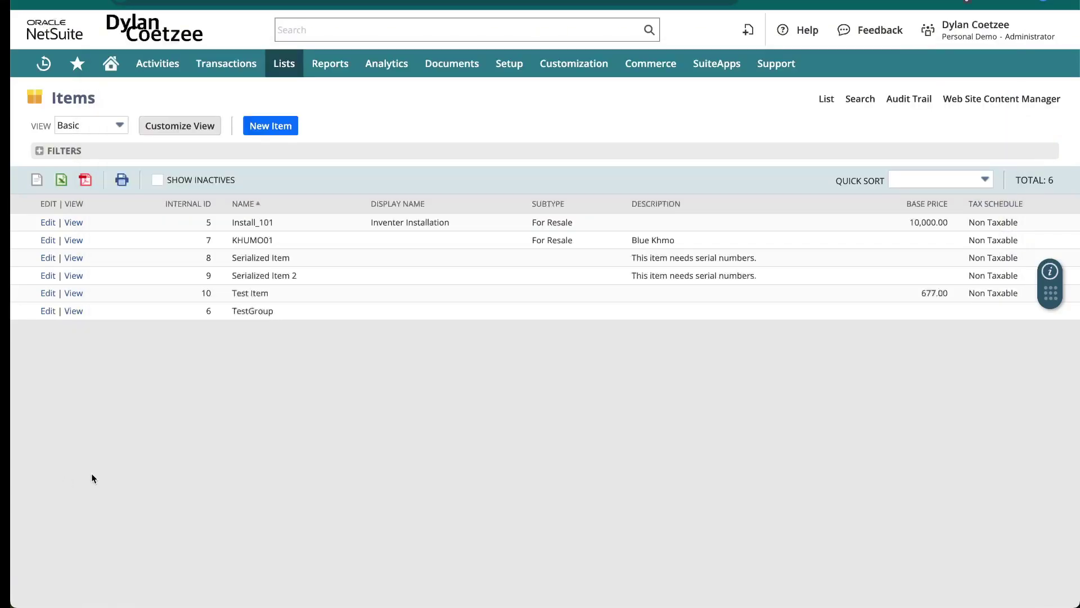
# - Start a CSV record import in the Import Assistant and set the import type to Transactions
pyautogui.moveTo(509, 63)
pyautogui.moveTo(526, 321)
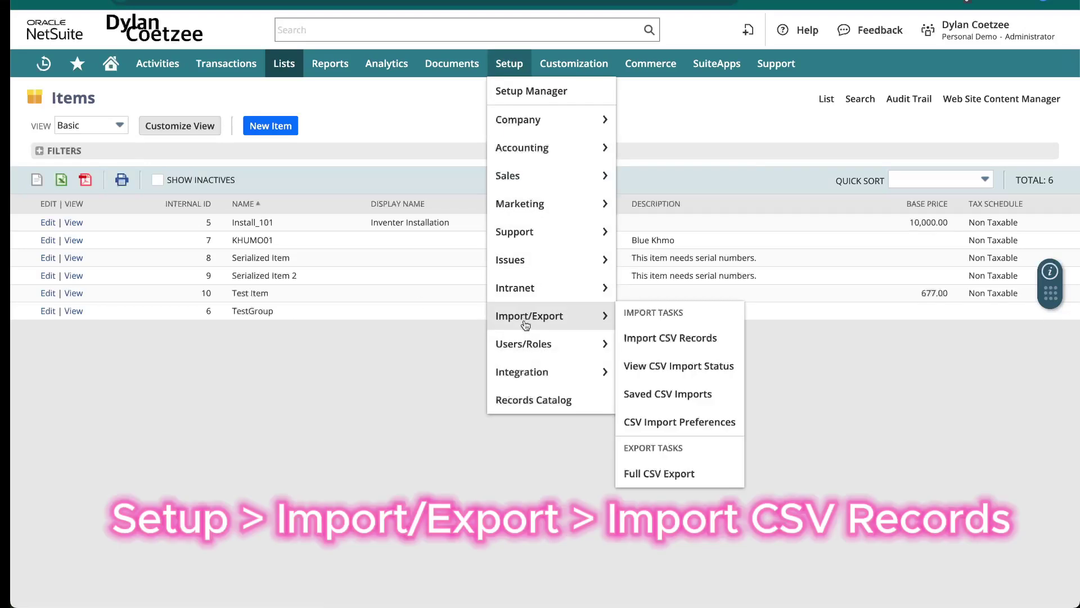
pyautogui.click(685, 344)
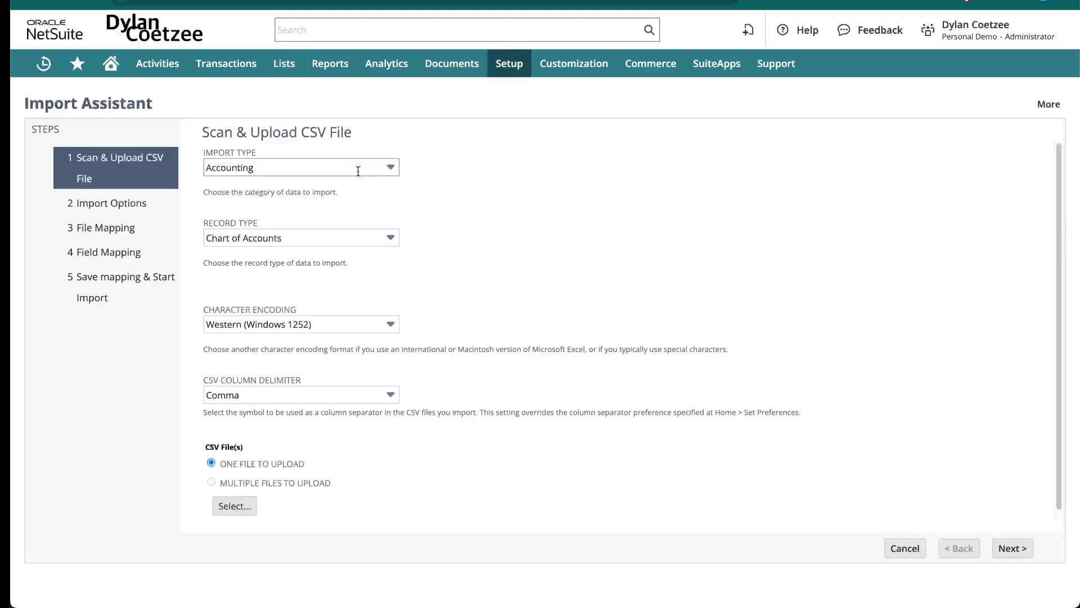
pyautogui.click(241, 163)
pyautogui.write('tions')
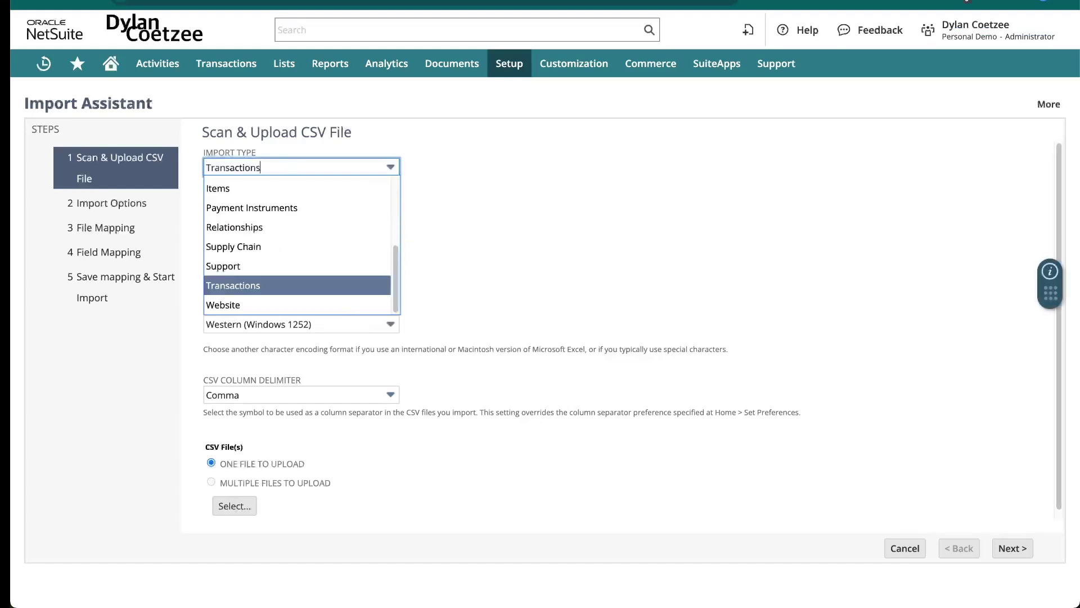
pyautogui.press('Return')
# - Set the import's record type to Sales Order
pyautogui.click(298, 237)
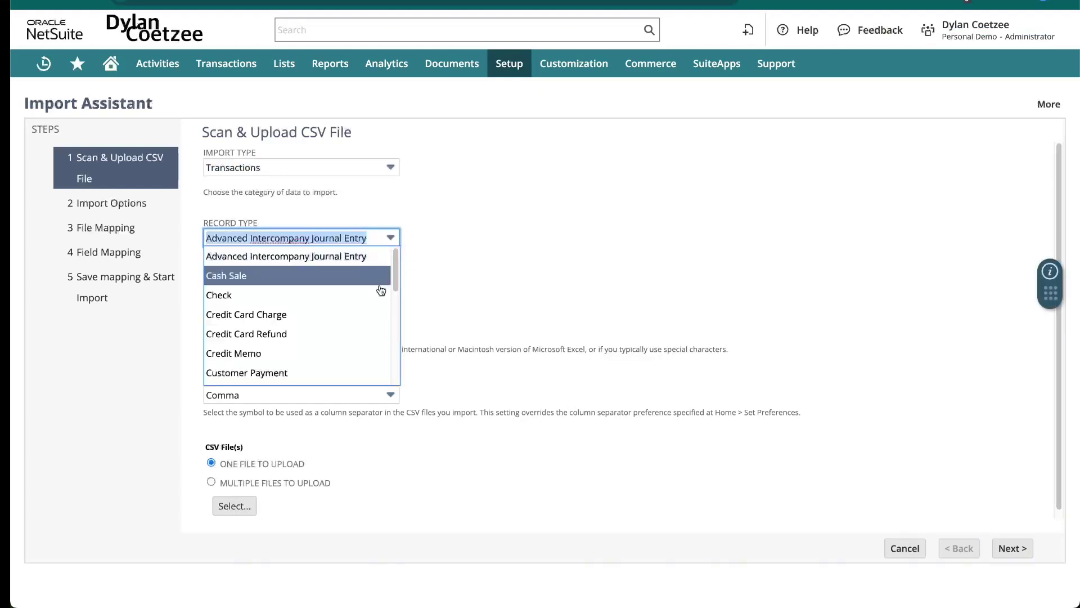
pyautogui.scroll(-3, 310, 368)
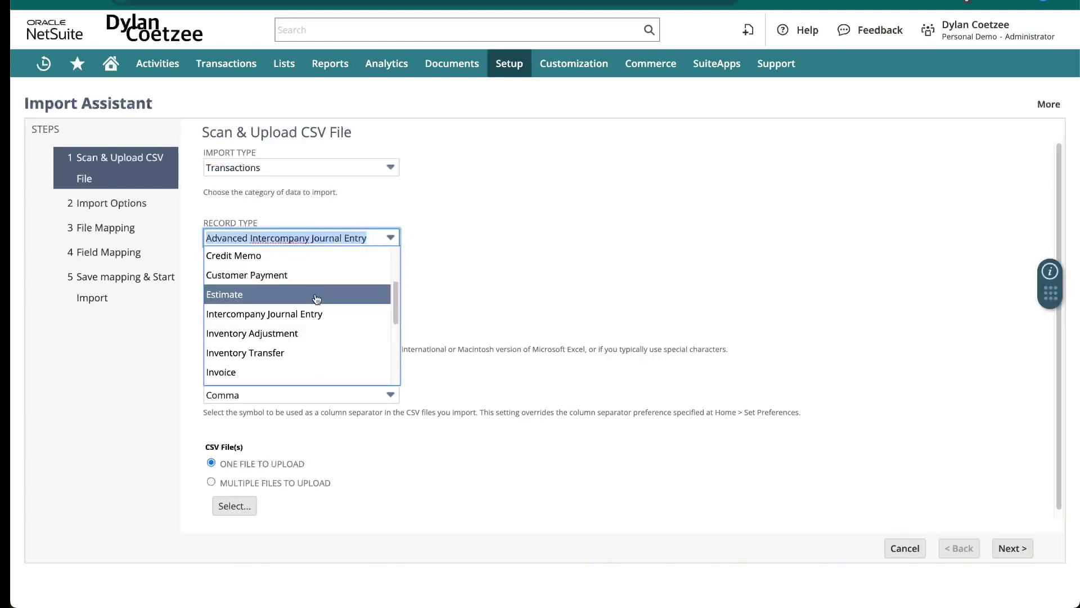
pyautogui.scroll(-5, 313, 311)
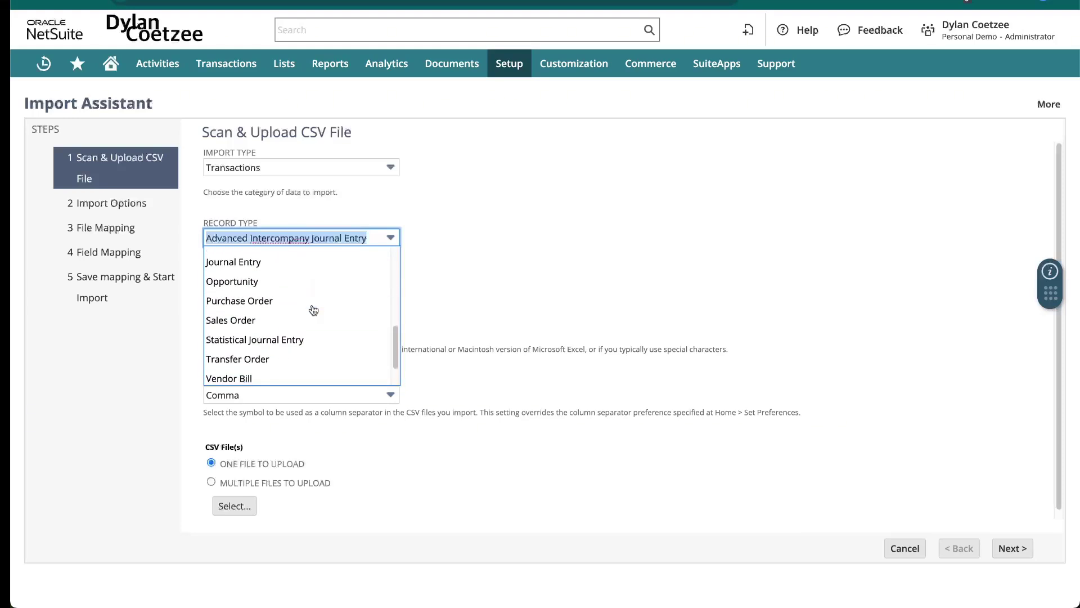
pyautogui.click(270, 318)
pyautogui.click(470, 310)
# - Choose TestTemplate2.csv from Downloads as the single file to upload and continue to the import options
pyautogui.scroll(-1, 469, 310)
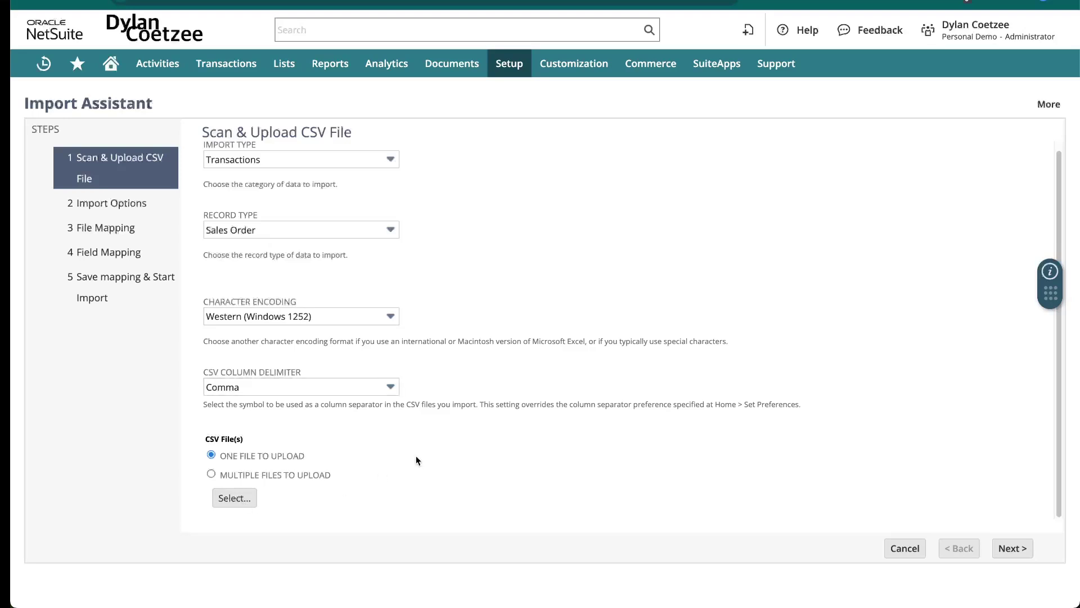
pyautogui.click(236, 499)
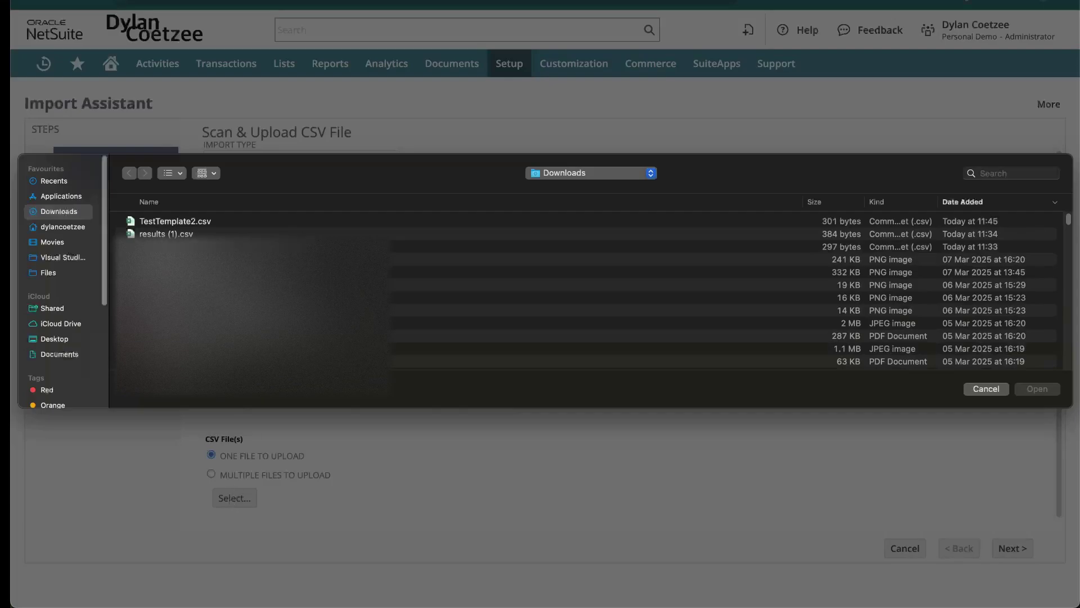
pyautogui.doubleClick(182, 221)
pyautogui.click(1007, 557)
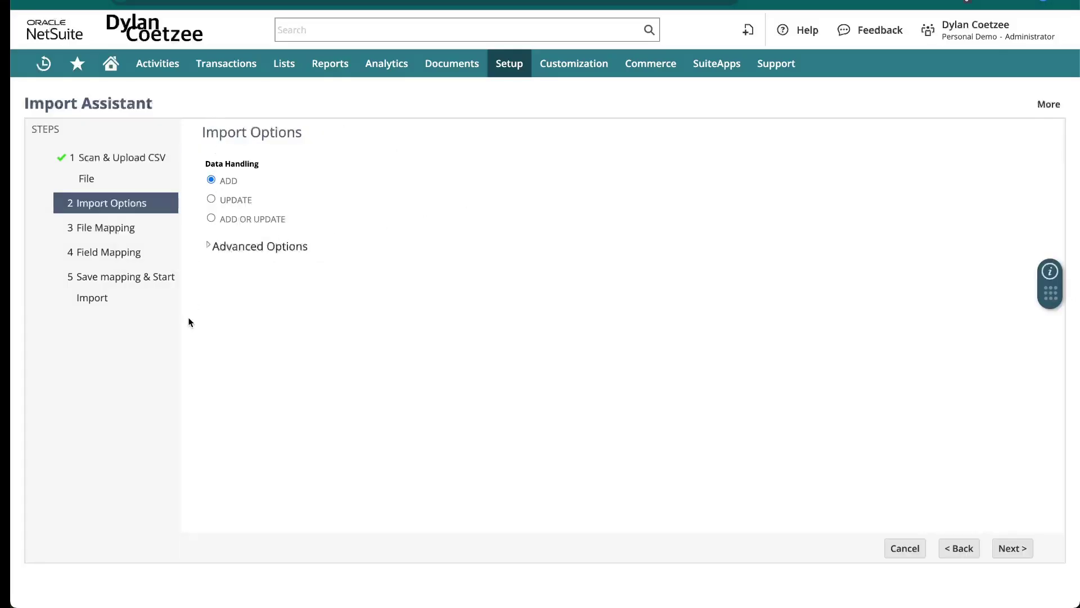
# - Enable Run Server SuiteScript and Trigger Workflows in the advanced import options
pyautogui.click(209, 246)
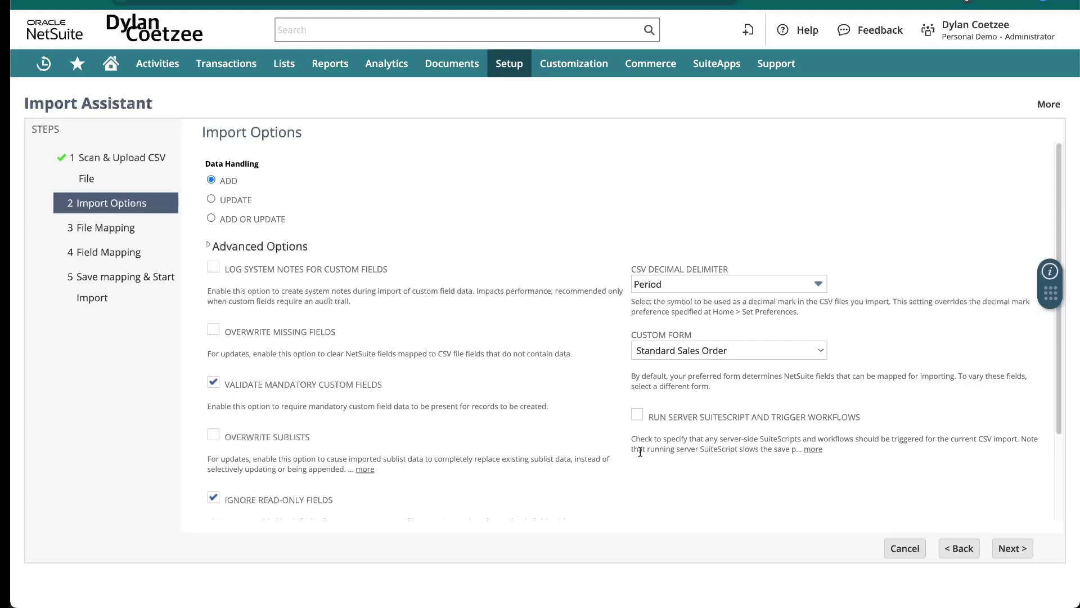
pyautogui.click(639, 414)
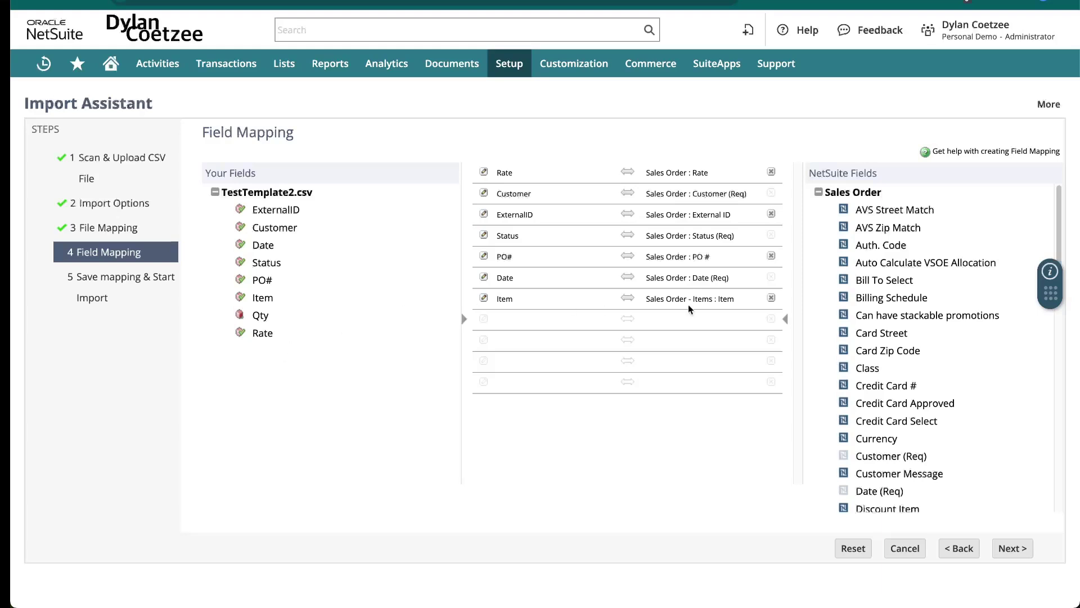
# - Examine the automatic Rate mapping and the available Sales Order fields, comparing them with the header and item lines of an existing sales order
pyautogui.moveTo(1050, 293); pyautogui.dragTo(1043, 39)
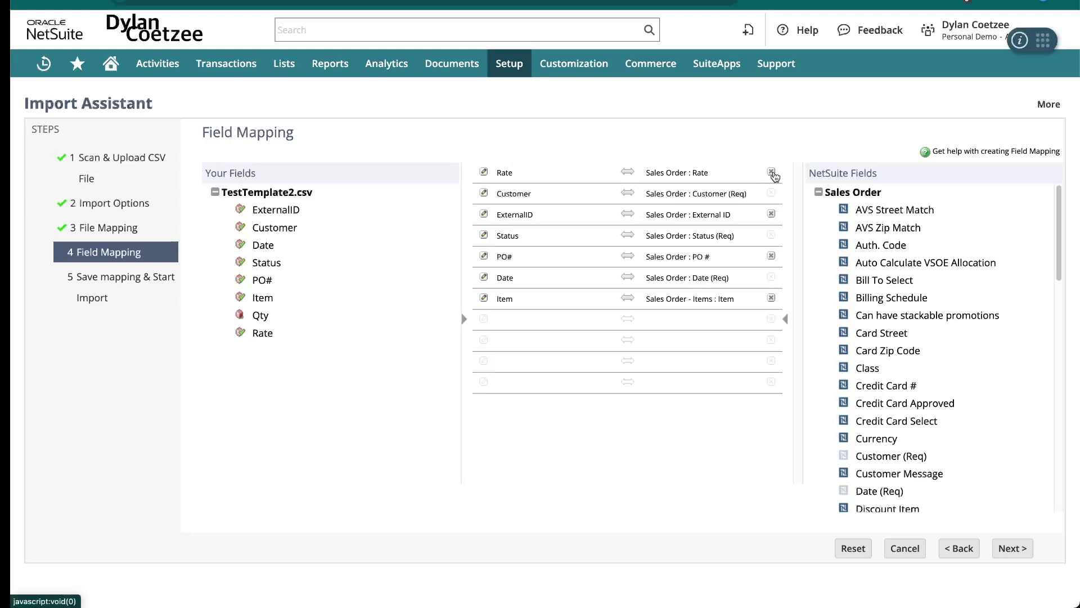
pyautogui.moveTo(717, 172); pyautogui.dragTo(645, 174)
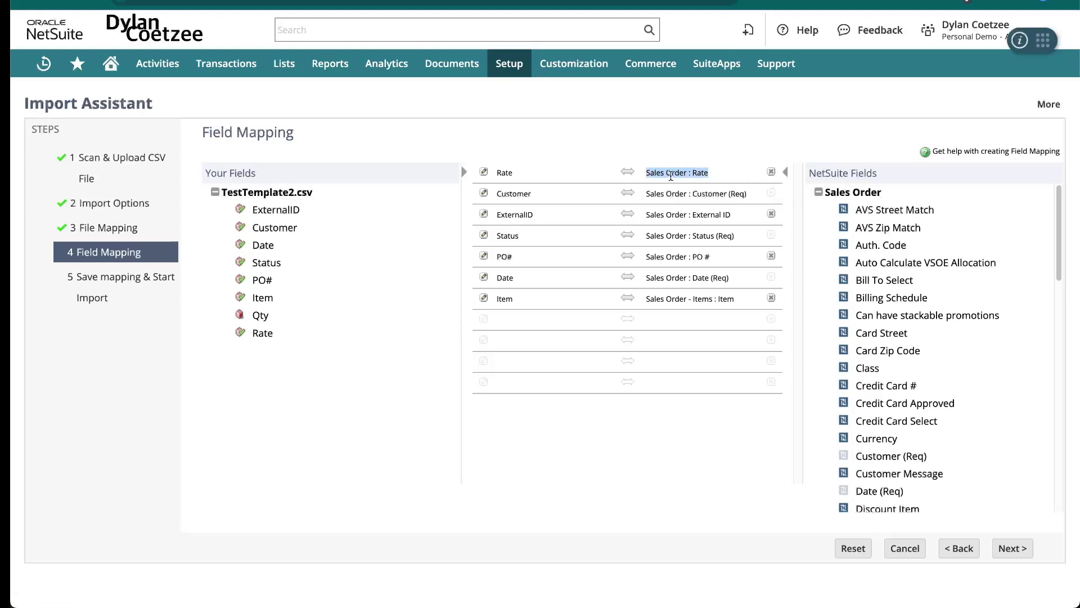
pyautogui.scroll(-8, 917, 307)
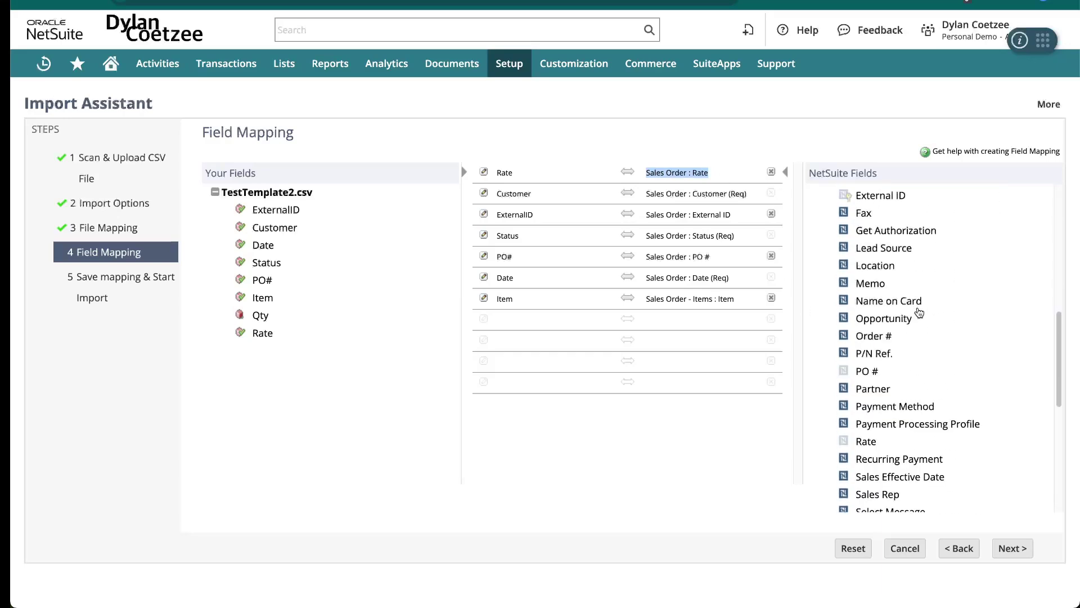
pyautogui.scroll(8, 873, 250)
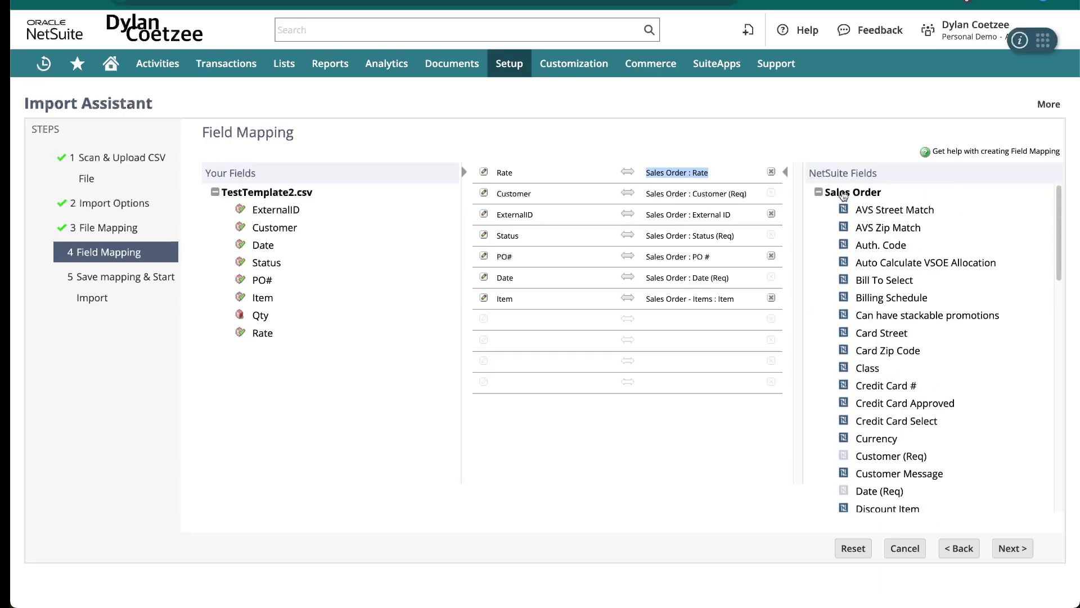
pyautogui.scroll(-5, 889, 337)
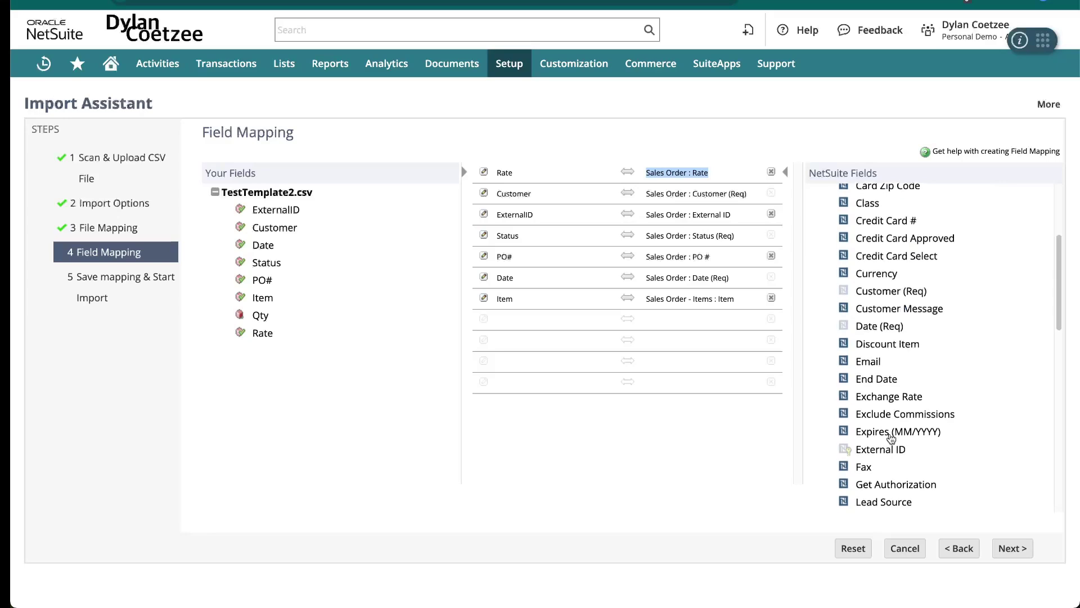
pyautogui.scroll(-10, 894, 405)
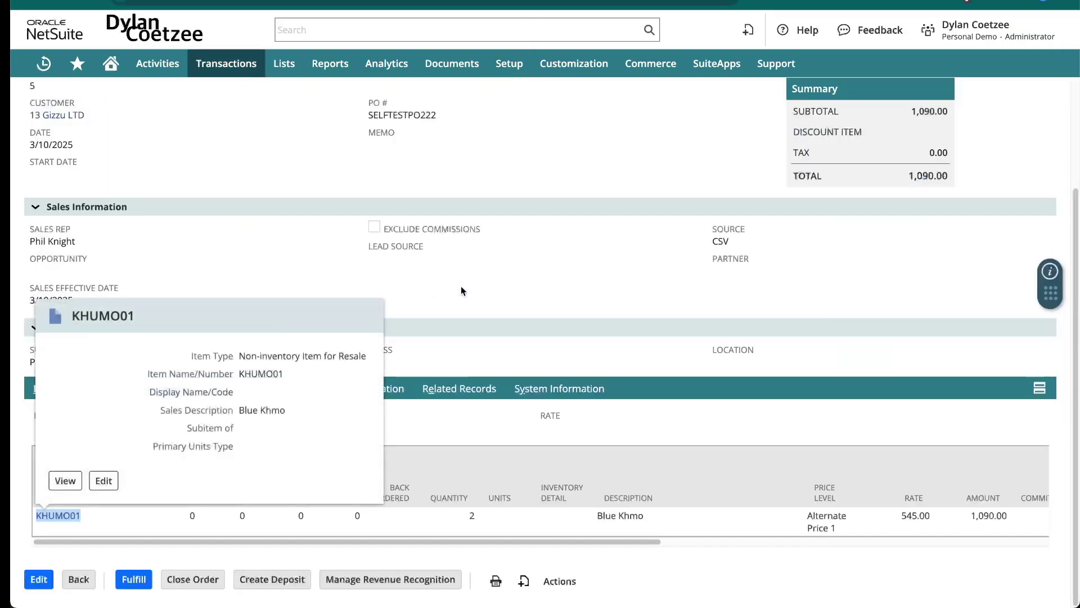
pyautogui.scroll(3, 422, 259)
pyautogui.moveTo(43, 87); pyautogui.dragTo(468, 402)
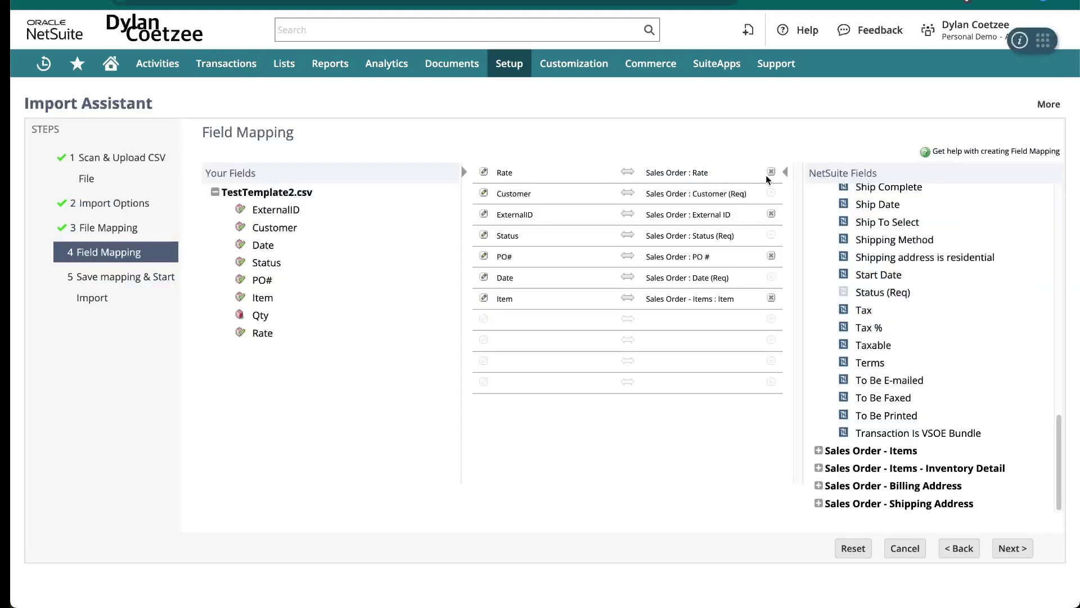
# - Remove the mapping to Sales Order : Rate and map the CSV Rate column to Sales Order - Items : Rate instead
pyautogui.click(772, 172)
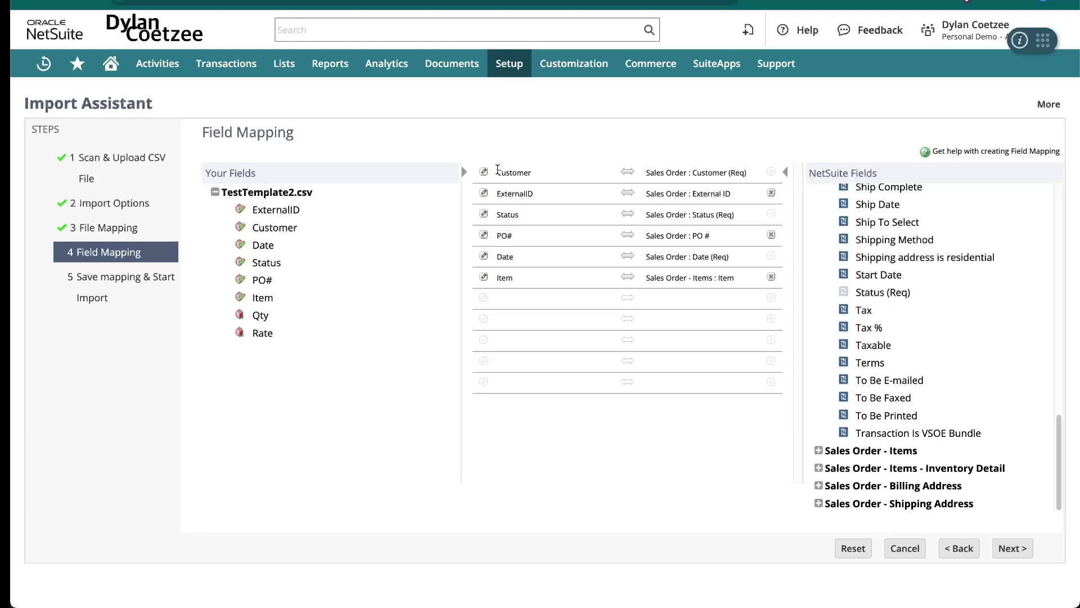
pyautogui.moveTo(498, 170); pyautogui.dragTo(512, 194)
pyautogui.click(819, 450)
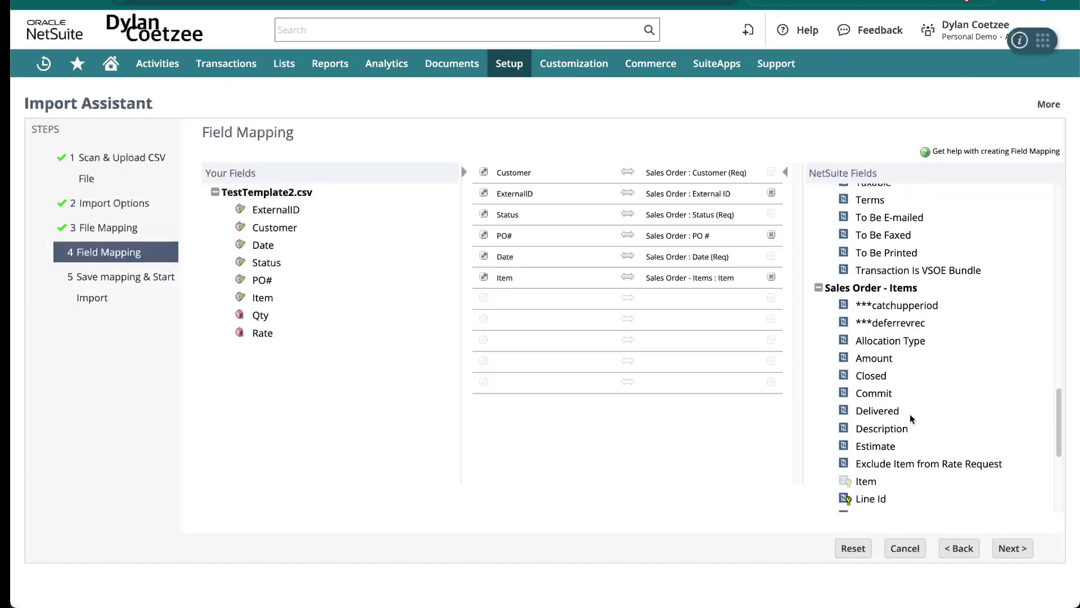
pyautogui.scroll(-1, 844, 317)
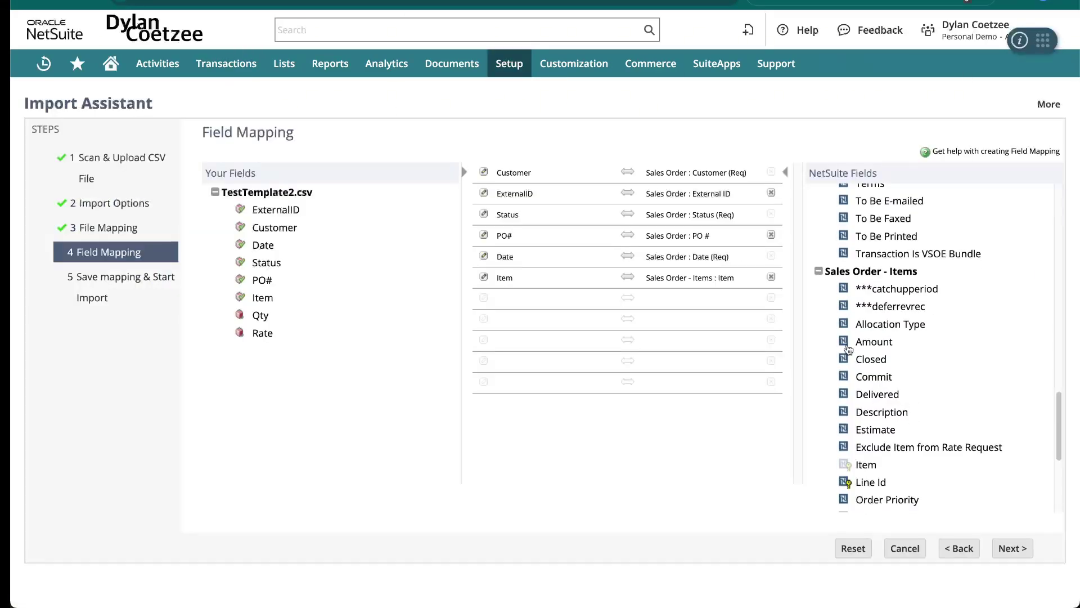
pyautogui.scroll(-4, 844, 317)
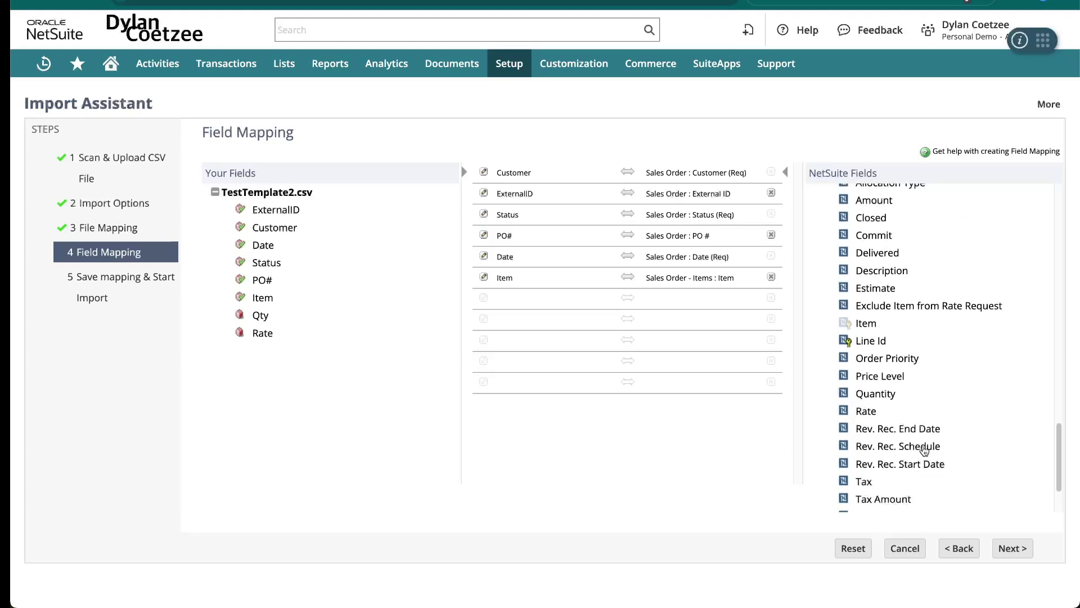
pyautogui.moveTo(866, 412); pyautogui.dragTo(720, 303)
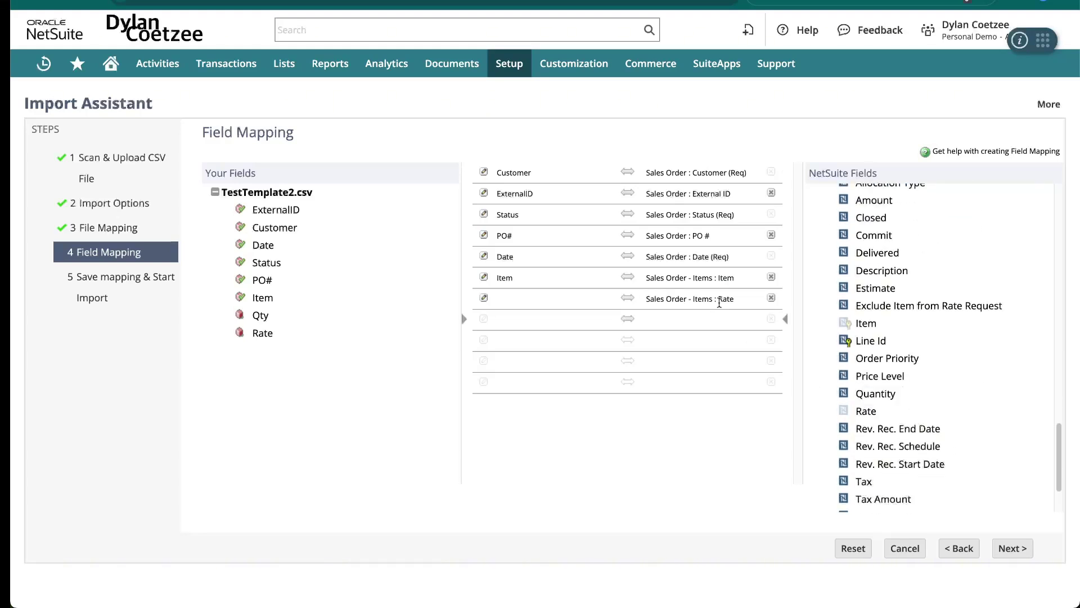
pyautogui.moveTo(260, 337); pyautogui.dragTo(519, 304)
# - Map the CSV Qty column to Sales Order - Items : Quantity, review the field mapping and continue to saving it
pyautogui.moveTo(874, 395); pyautogui.dragTo(712, 320)
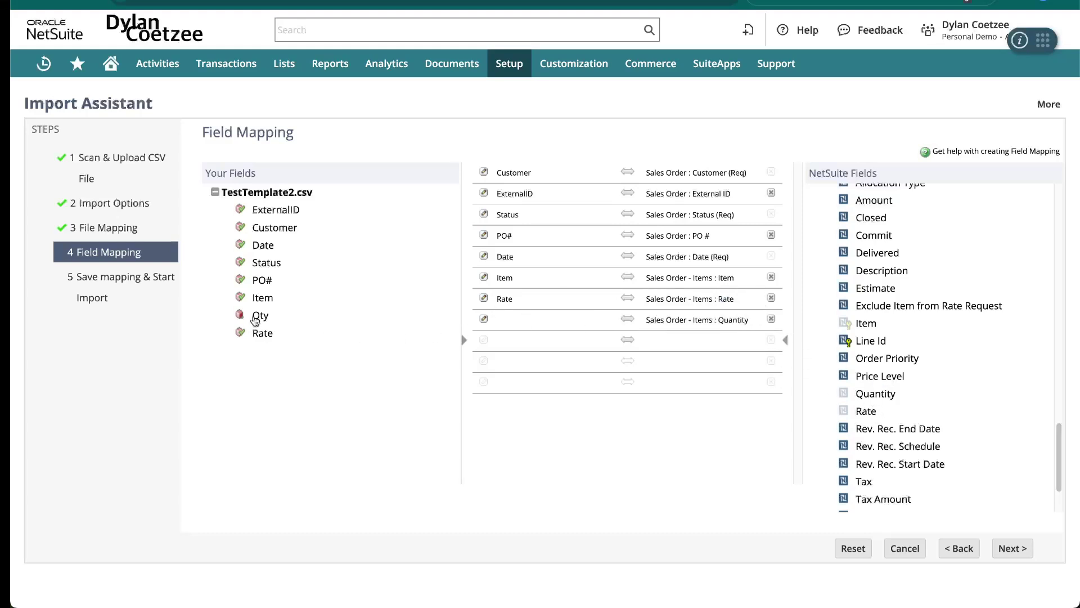
pyautogui.moveTo(256, 324); pyautogui.dragTo(514, 323)
pyautogui.scroll(5, 895, 280)
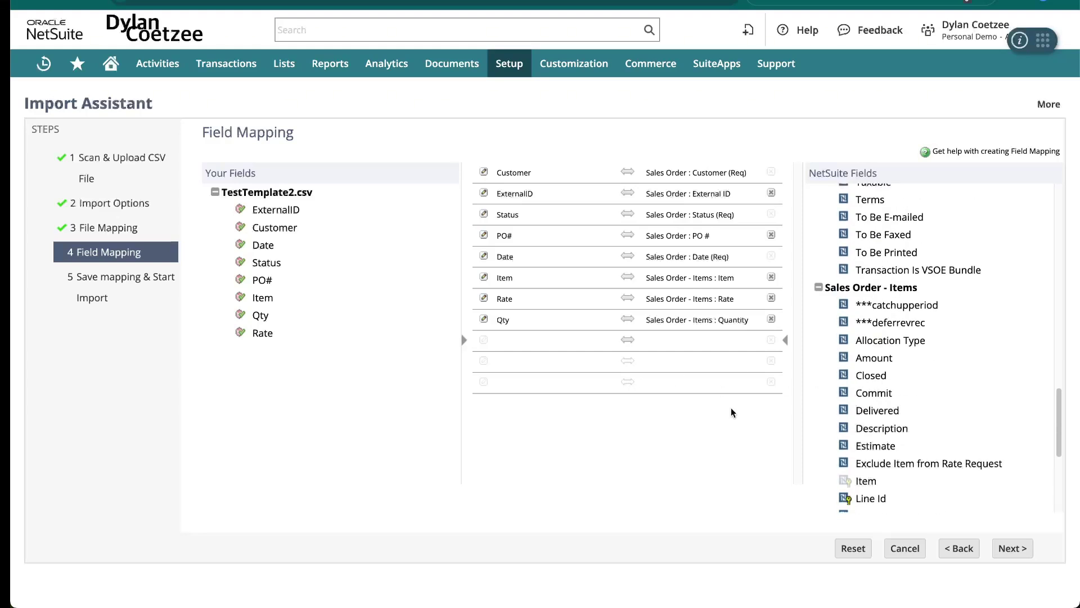
pyautogui.scroll(-4, 960, 475)
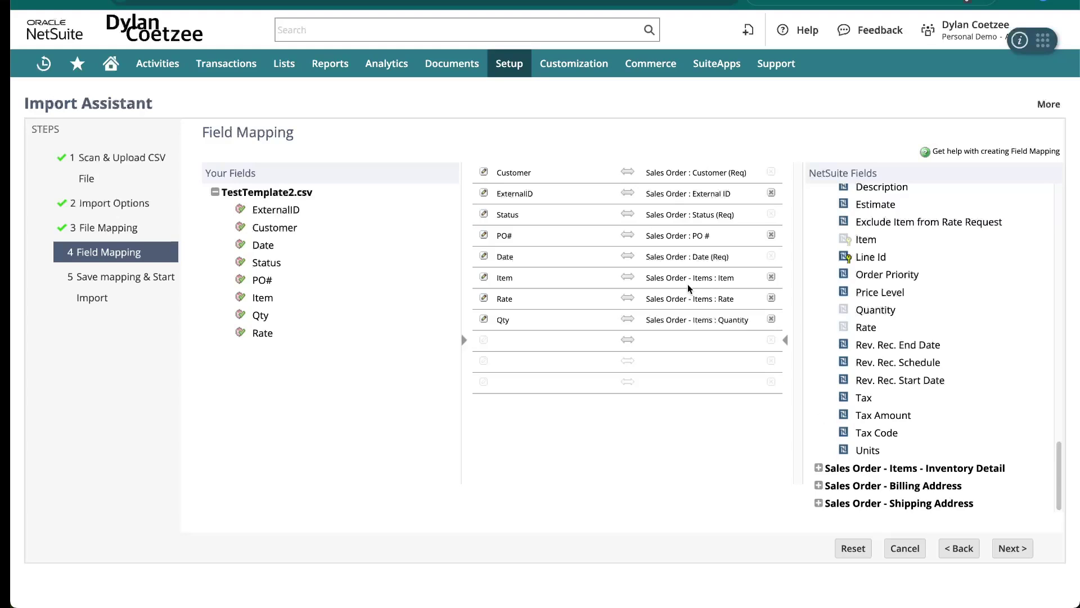
pyautogui.scroll(3, 858, 355)
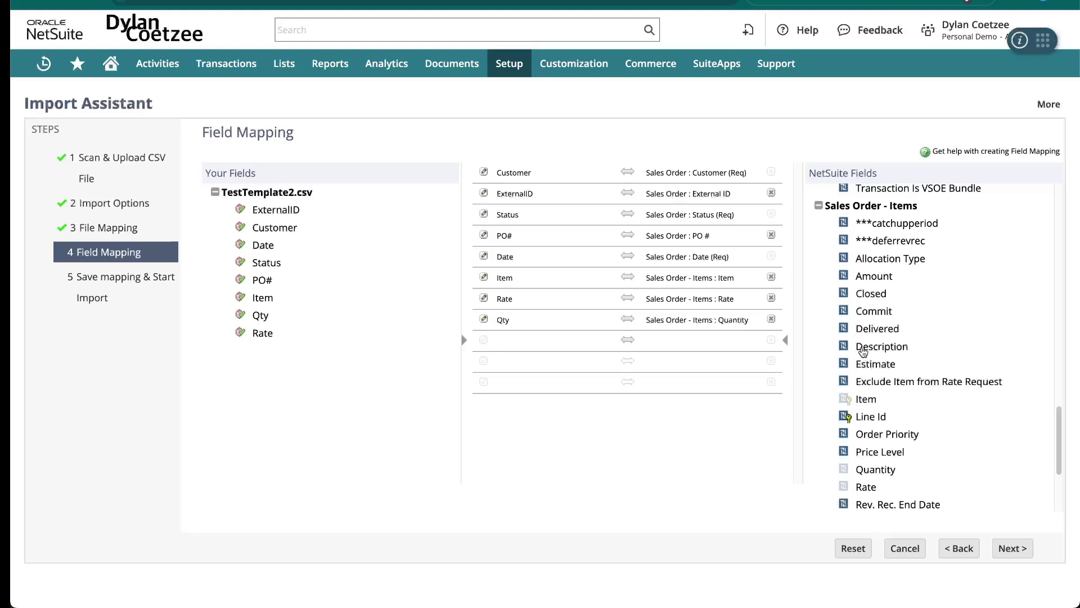
pyautogui.scroll(-3, 902, 413)
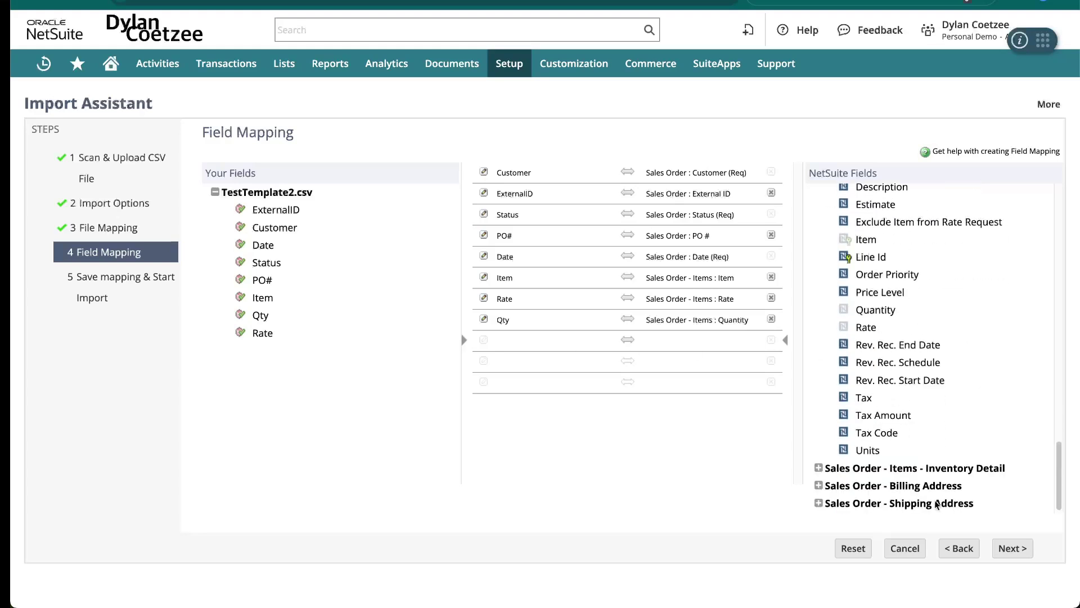
pyautogui.click(1015, 553)
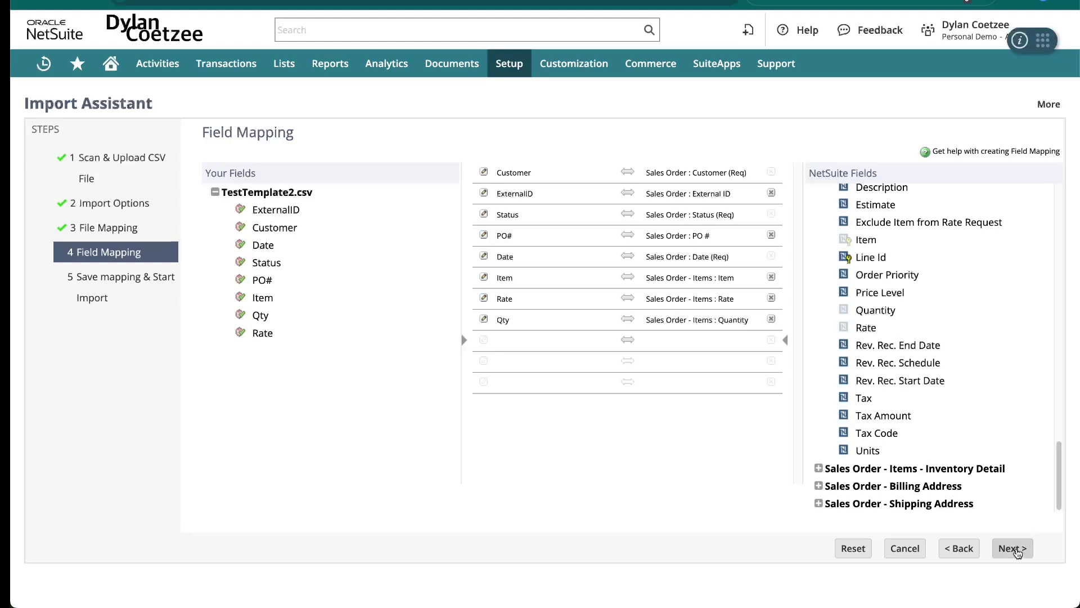
# - Name the import map "DC Test SO template", then save it and run the import
pyautogui.click(264, 197)
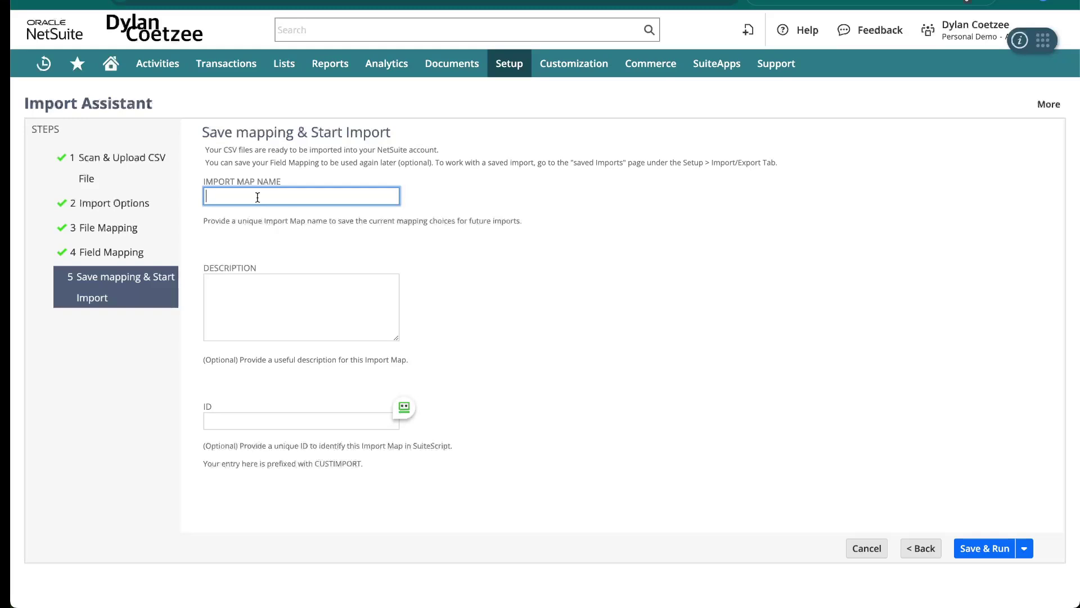
pyautogui.write('DC Test SO template')
pyautogui.click(713, 241)
pyautogui.click(989, 552)
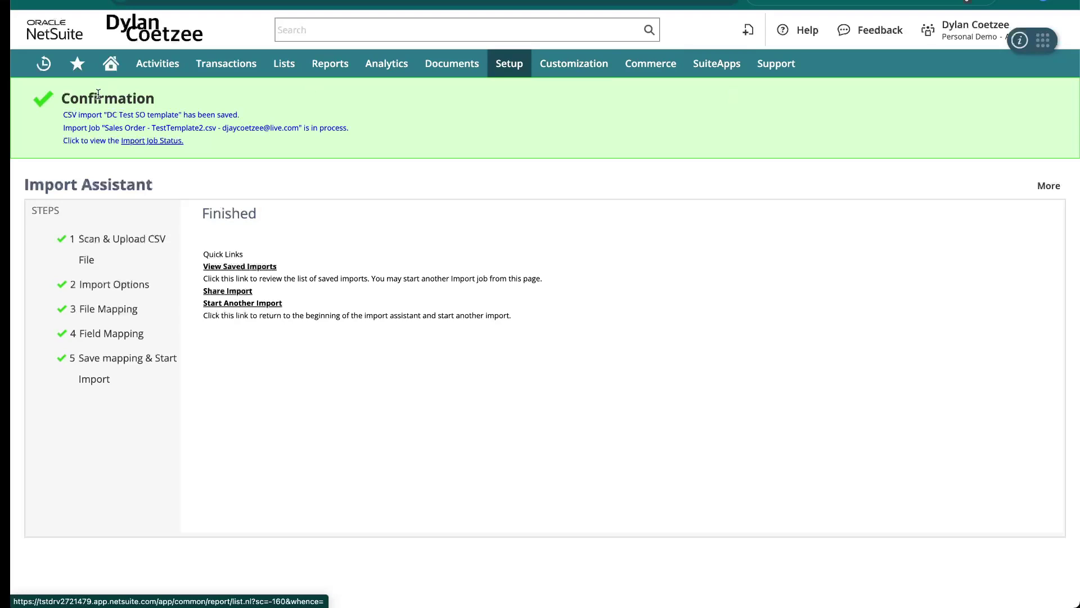
# - Check the import job status, then download the 2:34 am TestTemplate.csv job's CSV response and open it in Excel
pyautogui.click(150, 141)
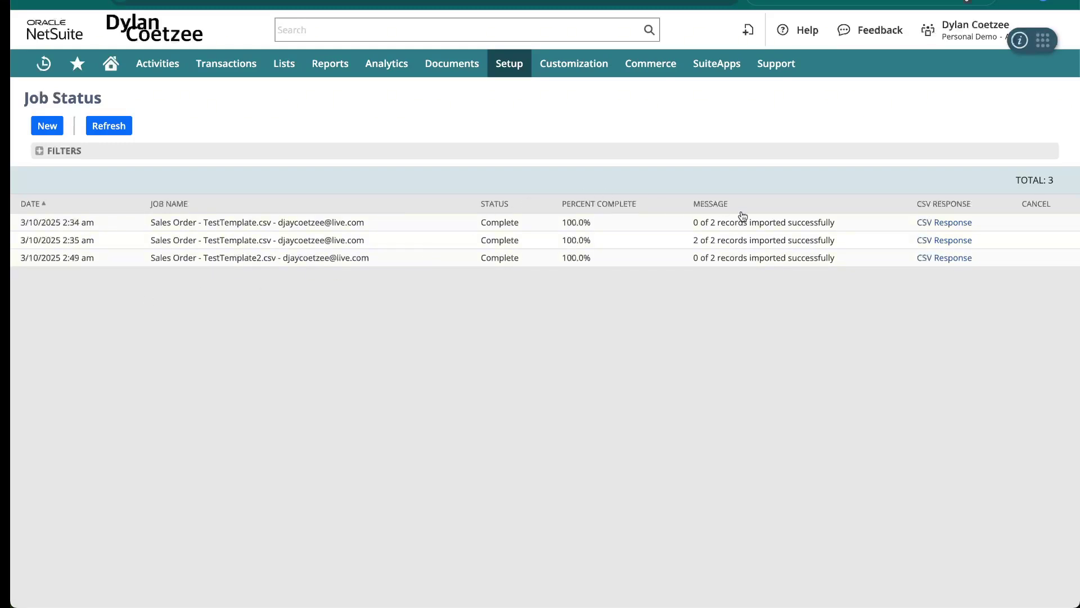
pyautogui.moveTo(836, 223); pyautogui.dragTo(691, 222)
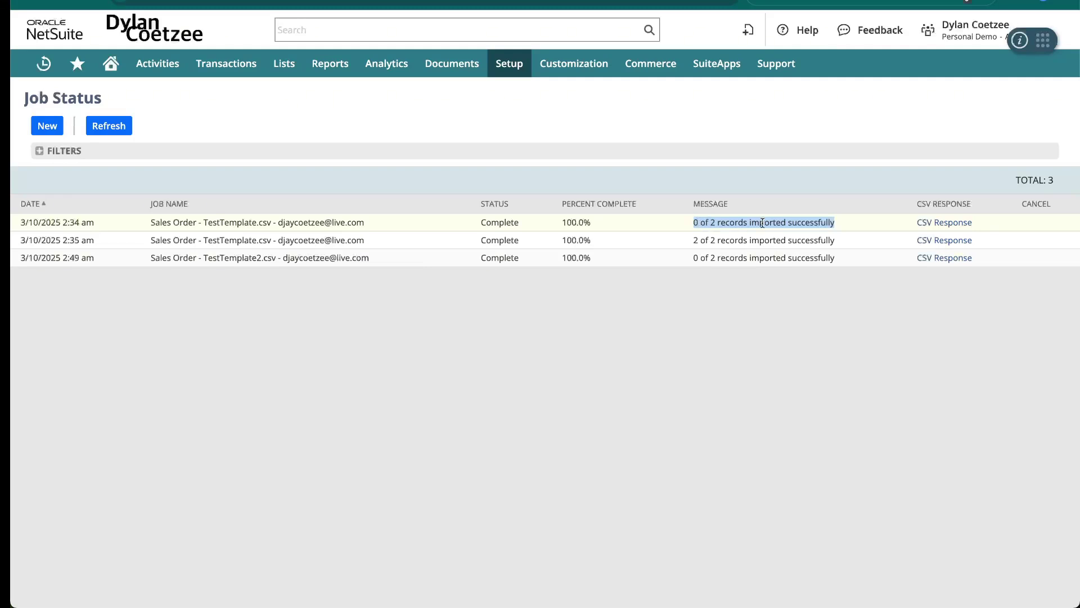
pyautogui.click(957, 227)
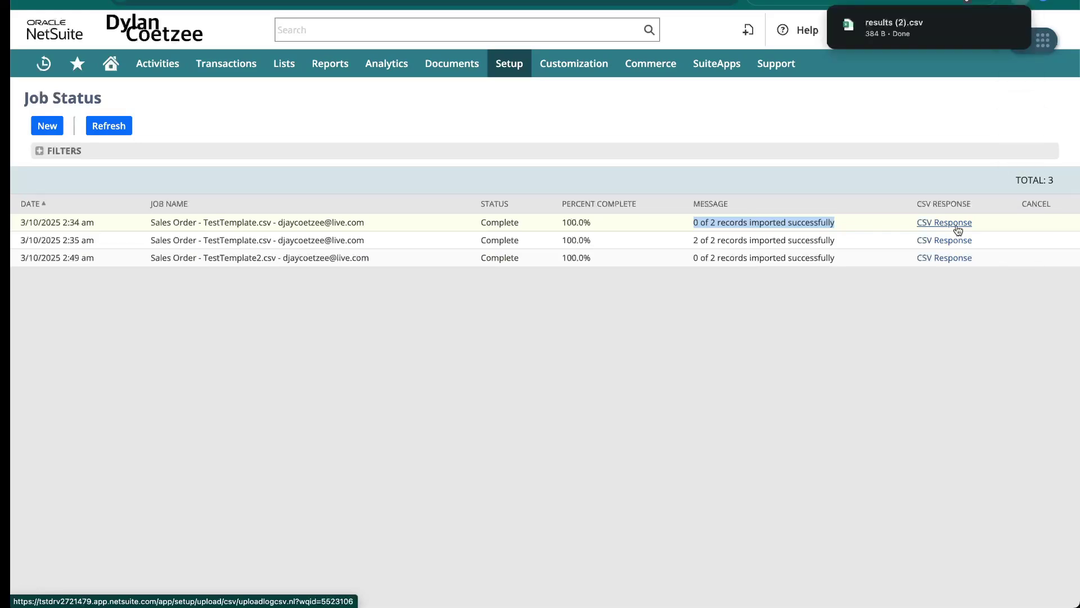
pyautogui.click(892, 31)
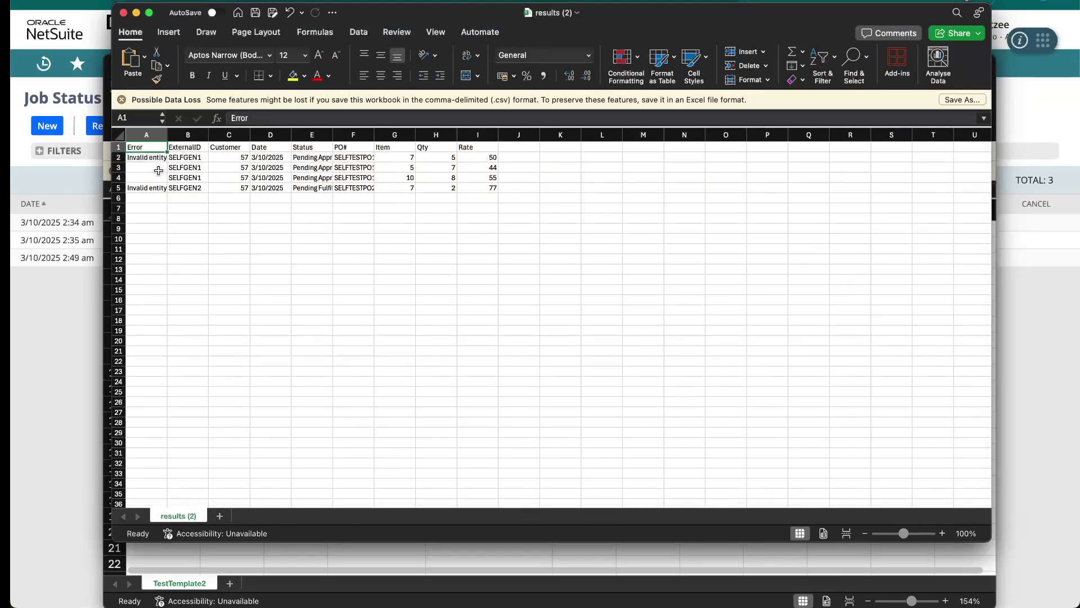
# - Widen the Error column in the results file and examine the import errors against the Customer column values
pyautogui.moveTo(167, 135); pyautogui.dragTo(296, 135)
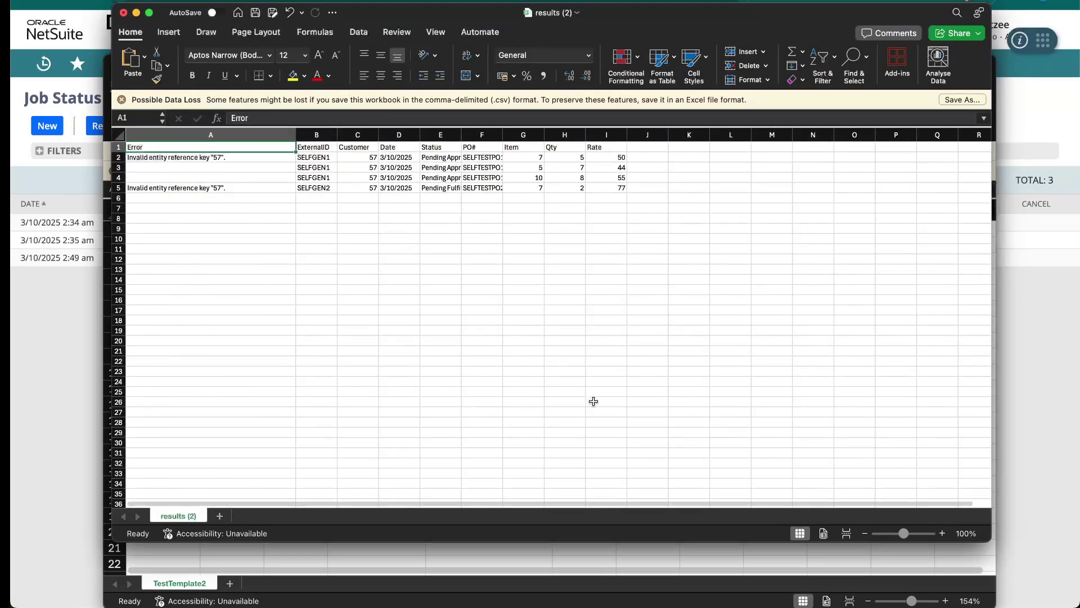
pyautogui.moveTo(904, 533); pyautogui.dragTo(912, 535)
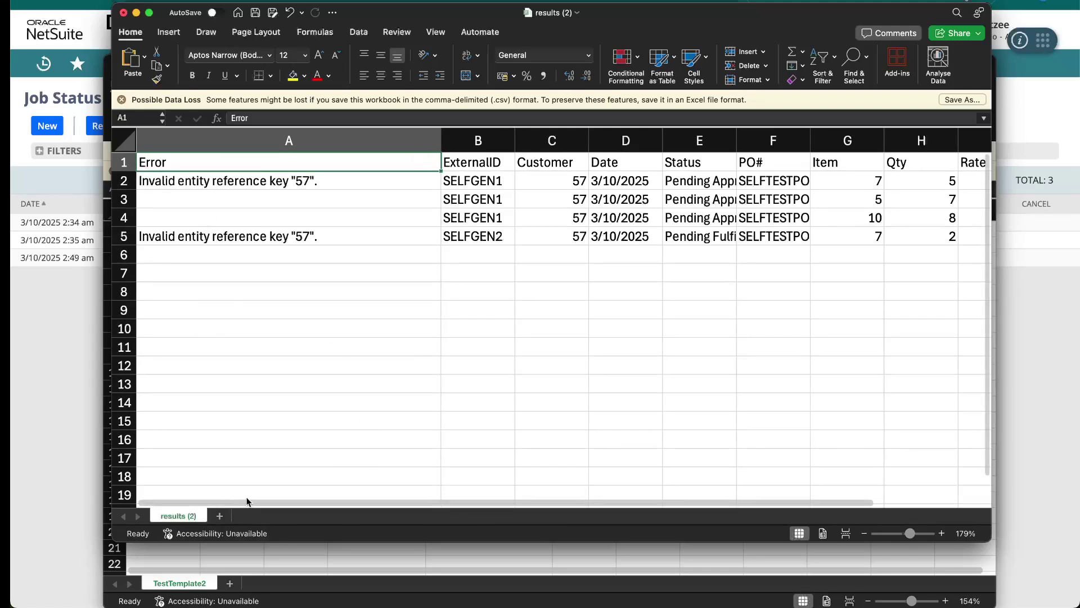
pyautogui.moveTo(246, 501); pyautogui.dragTo(379, 502)
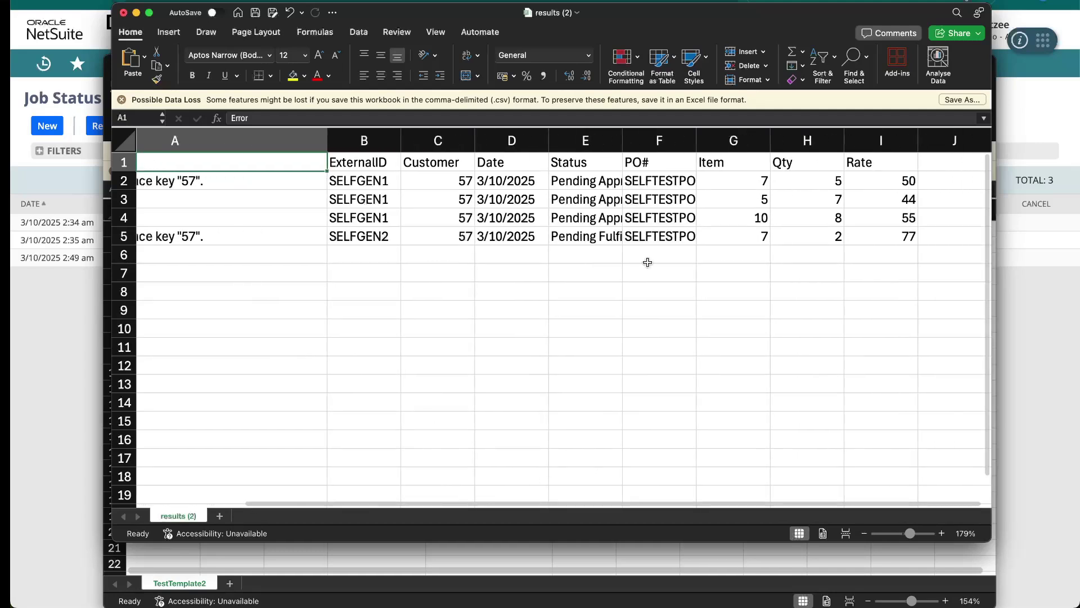
pyautogui.click(417, 186)
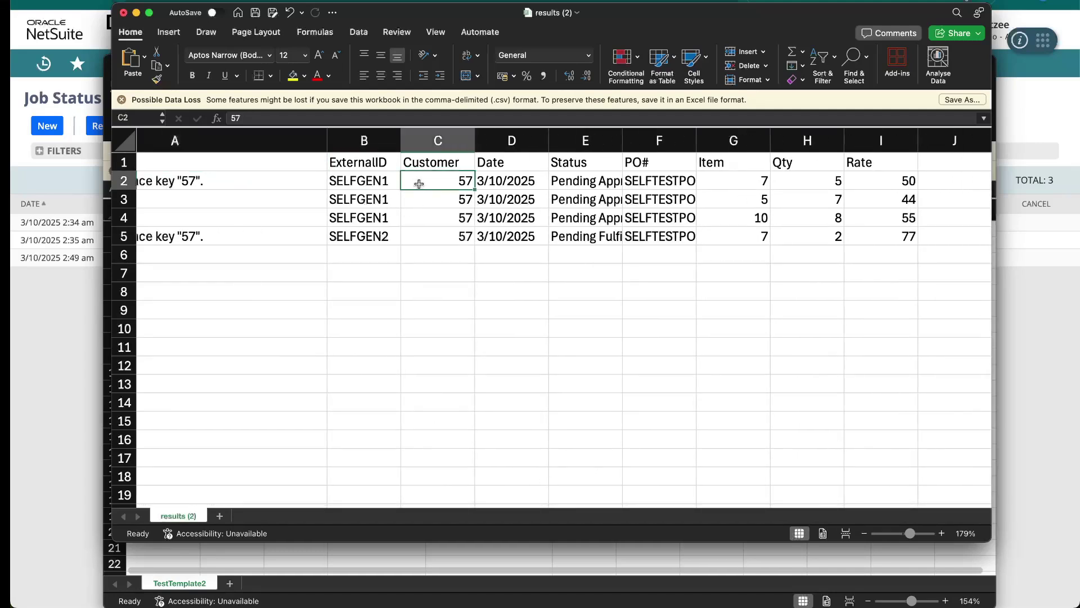
pyautogui.moveTo(493, 502); pyautogui.dragTo(359, 503)
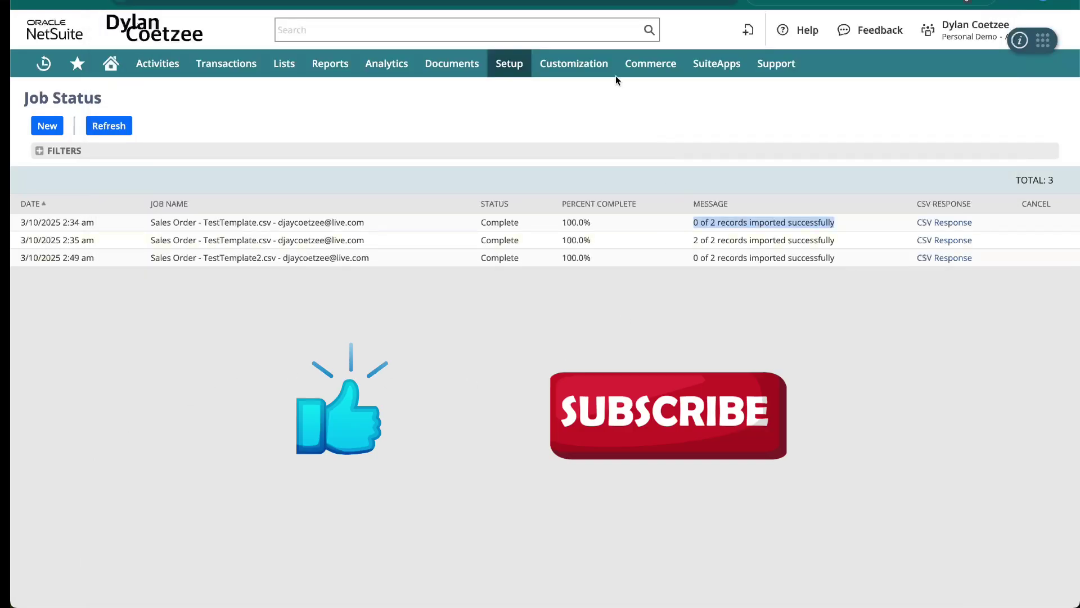
# - Back in NetSuite, open the saved Sales Order CSV import "DC Test SO template" from the list of saved imports
pyautogui.moveTo(498, 74)
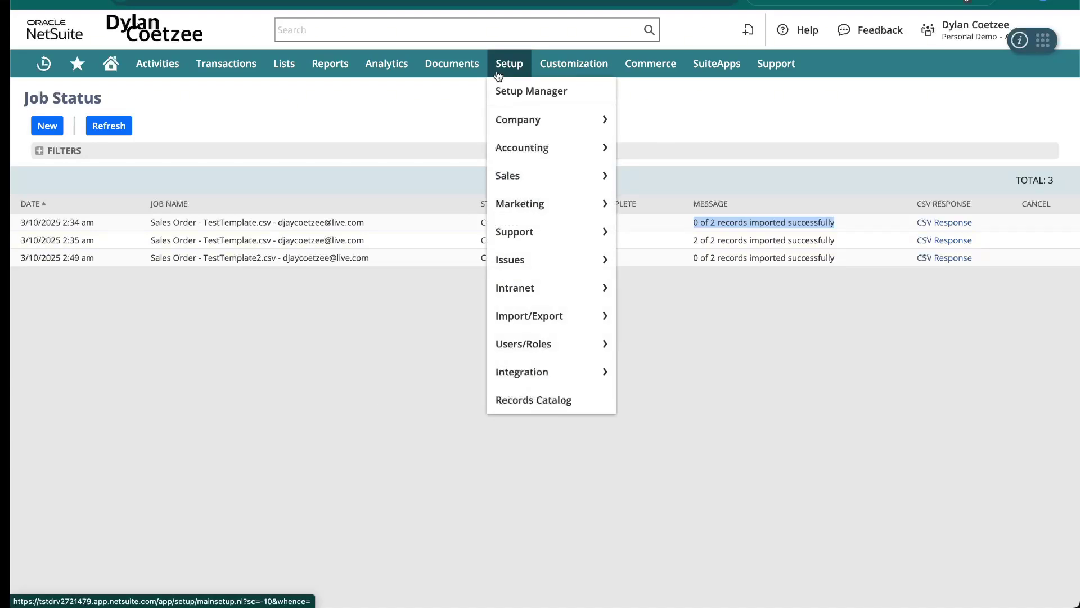
pyautogui.moveTo(525, 317)
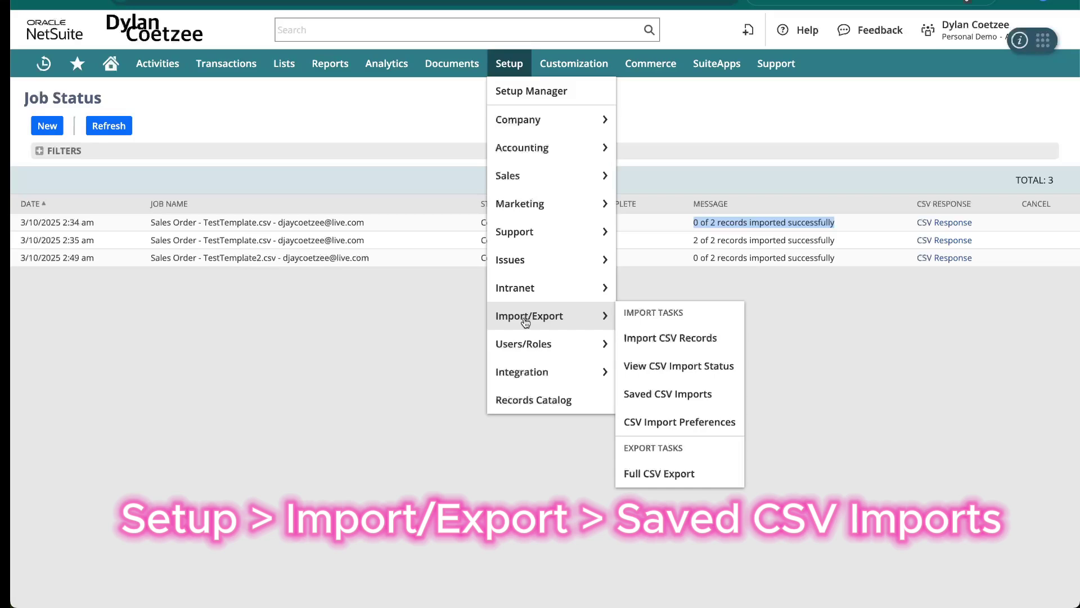
pyautogui.click(673, 396)
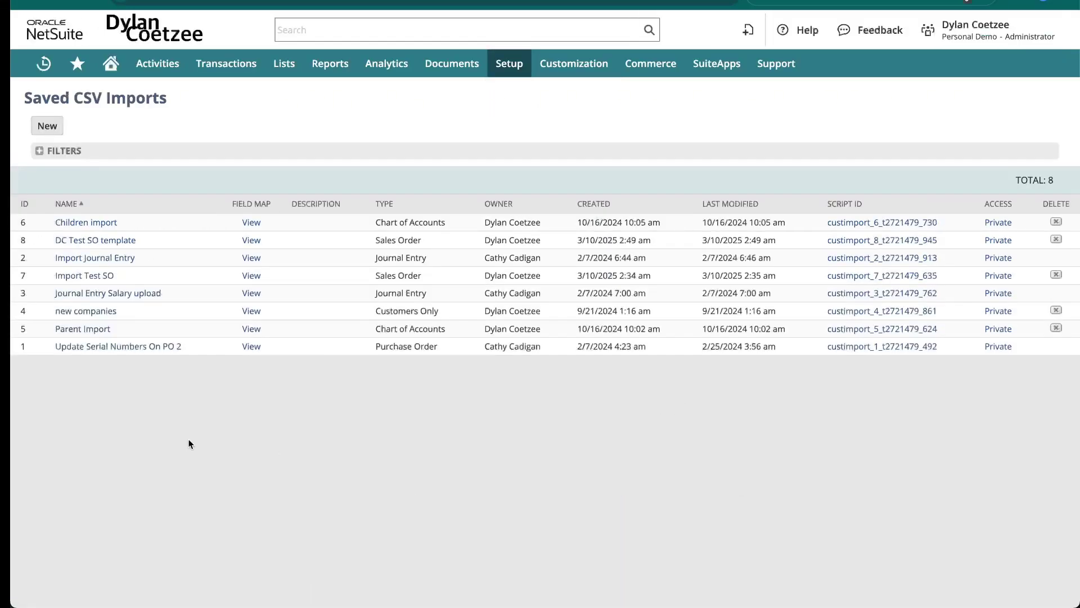
pyautogui.click(92, 242)
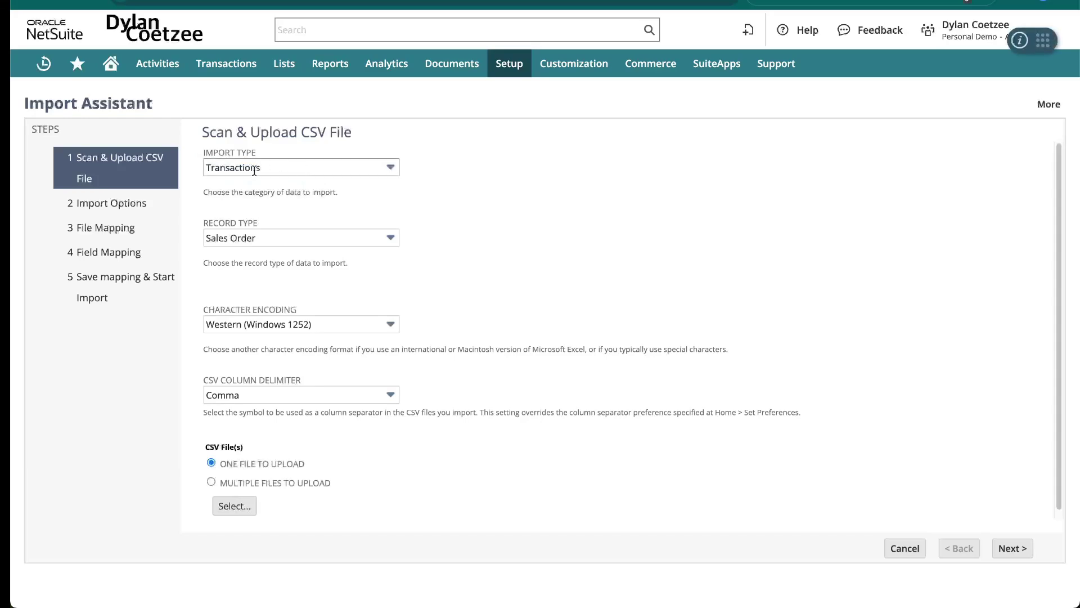
# - Select TestTemplate2.csv from Downloads as the file to upload and advance through the import setup to the field mapping
pyautogui.click(233, 506)
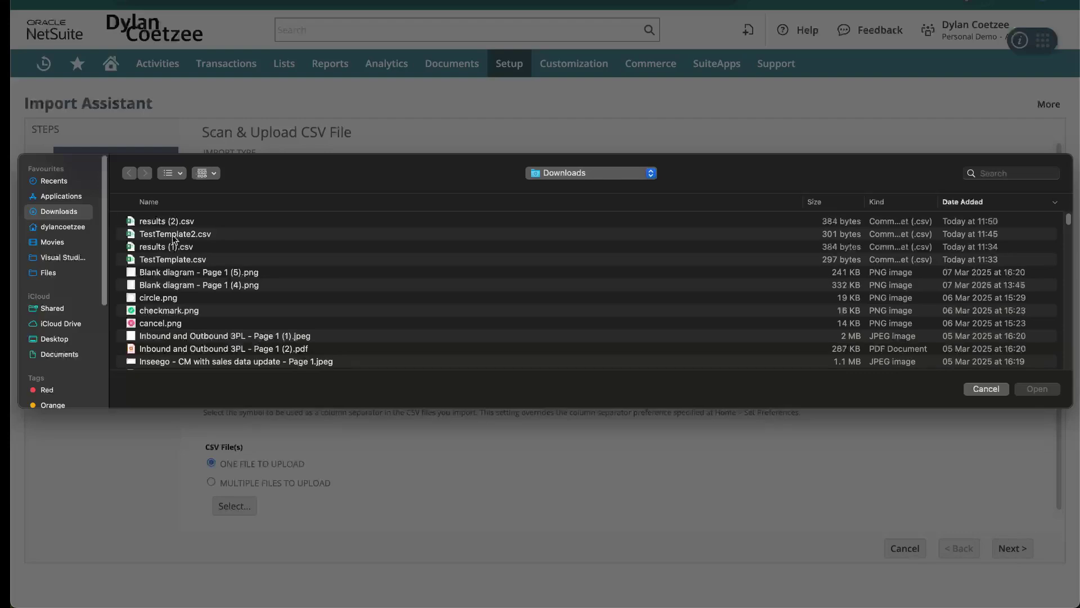
pyautogui.click(175, 237)
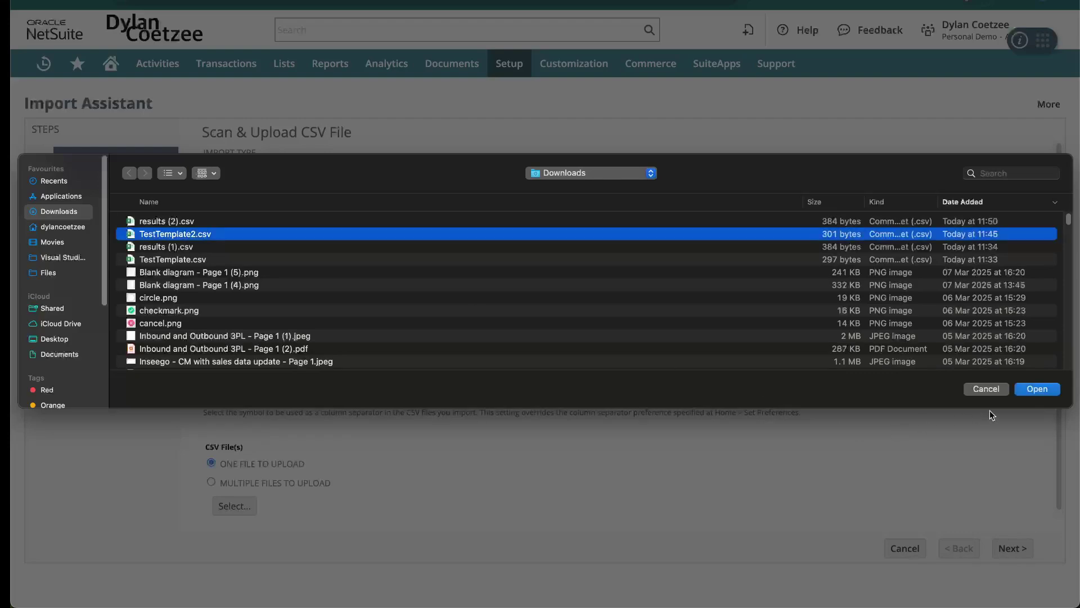
pyautogui.click(1029, 390)
pyautogui.click(1012, 547)
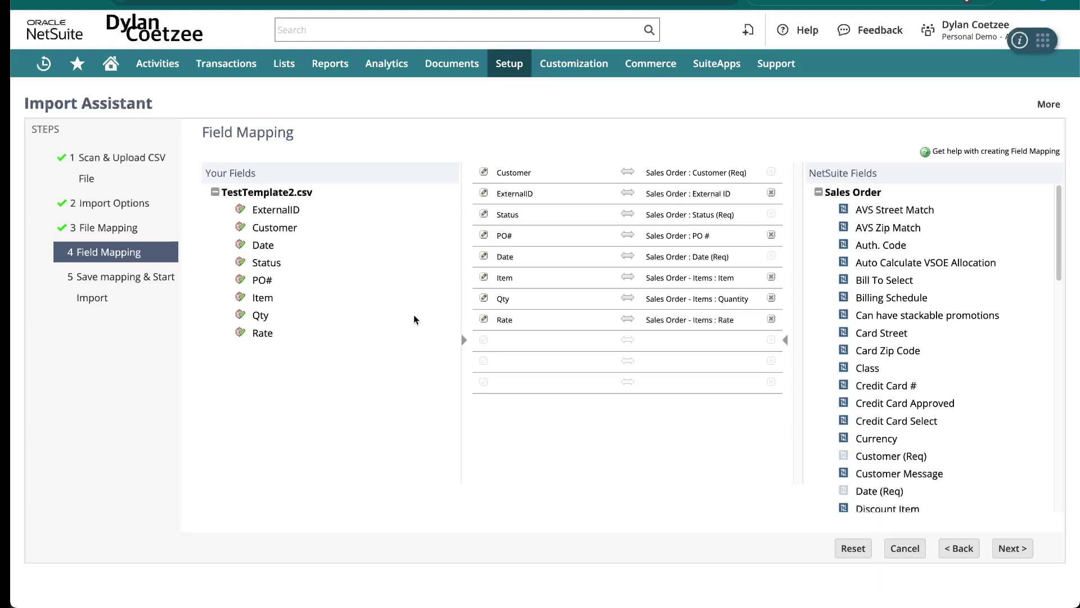
# - Set the reference type of the Customer field mapping to Internal ID
pyautogui.click(484, 173)
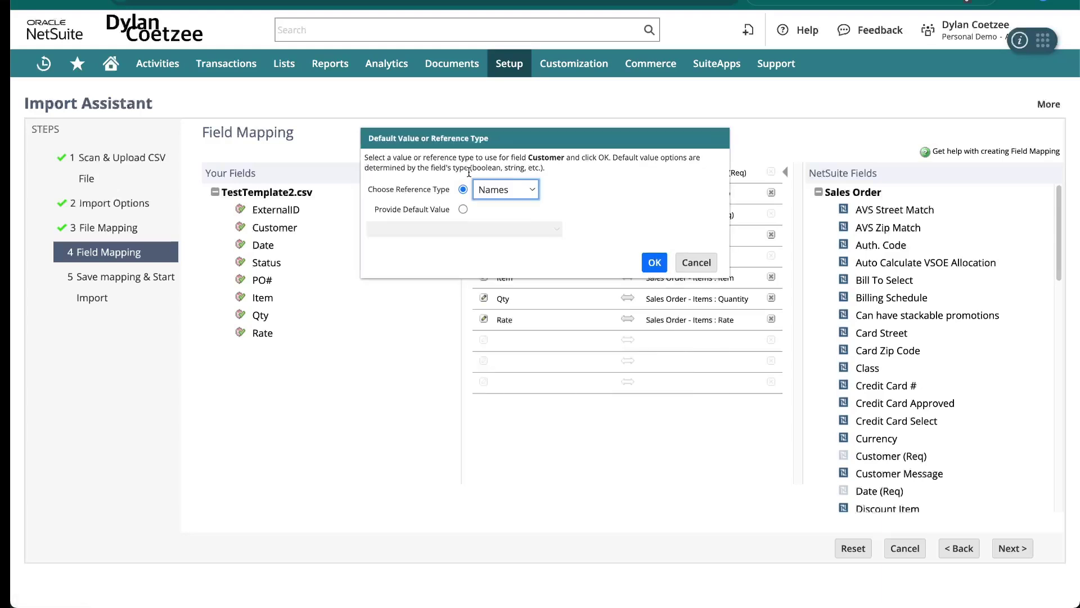
pyautogui.click(529, 191)
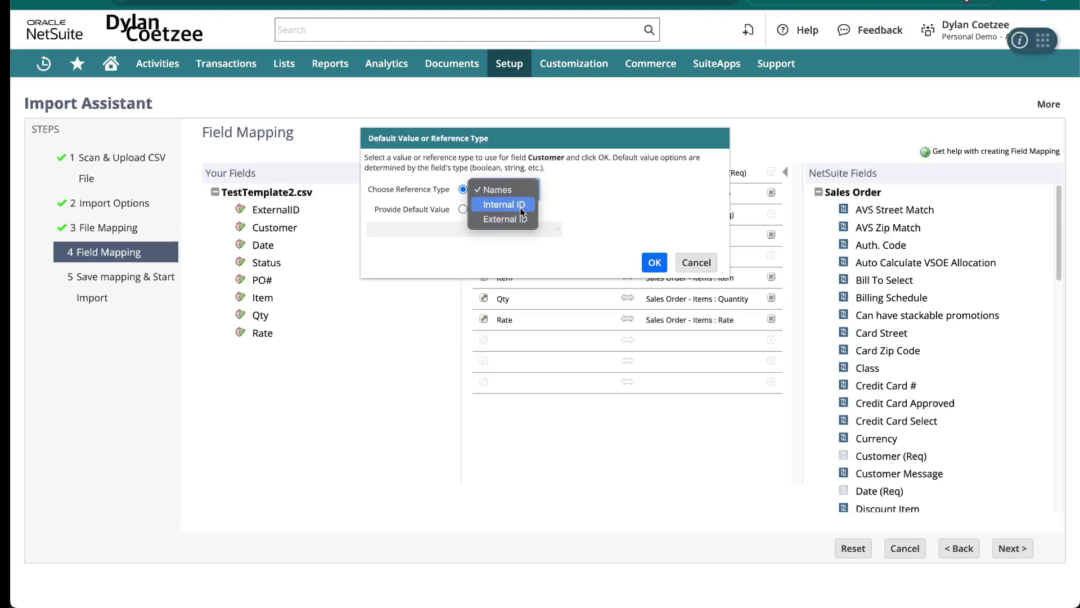
pyautogui.click(520, 205)
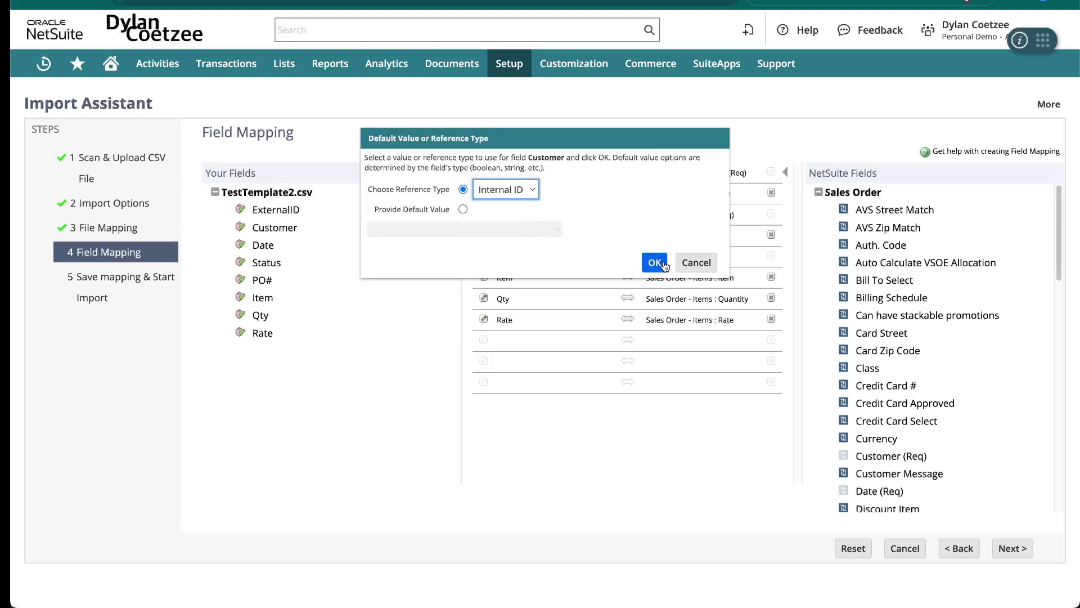
pyautogui.click(533, 190)
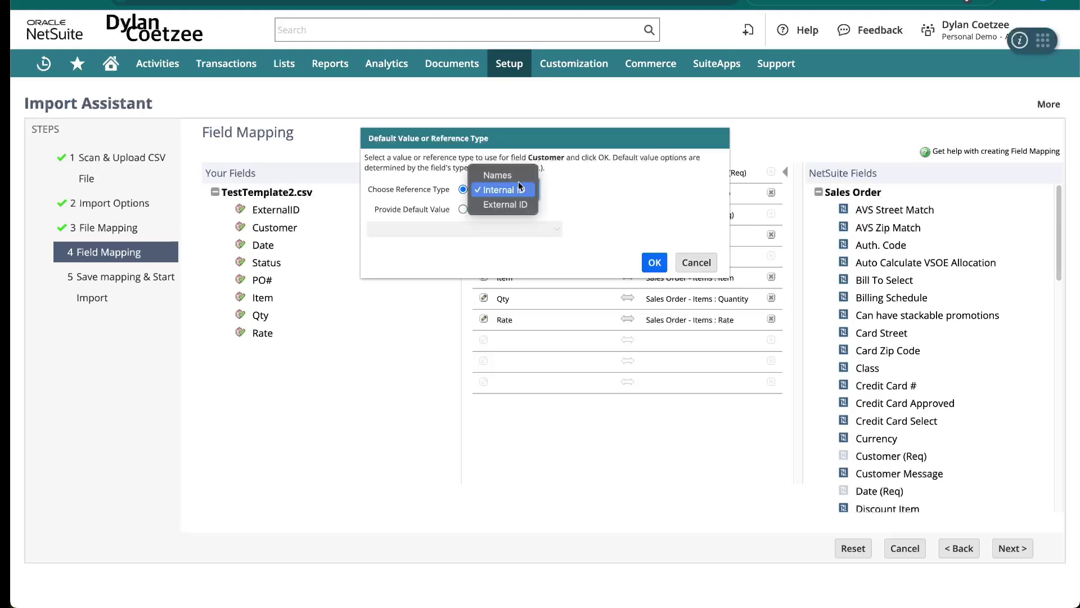
pyautogui.click(516, 192)
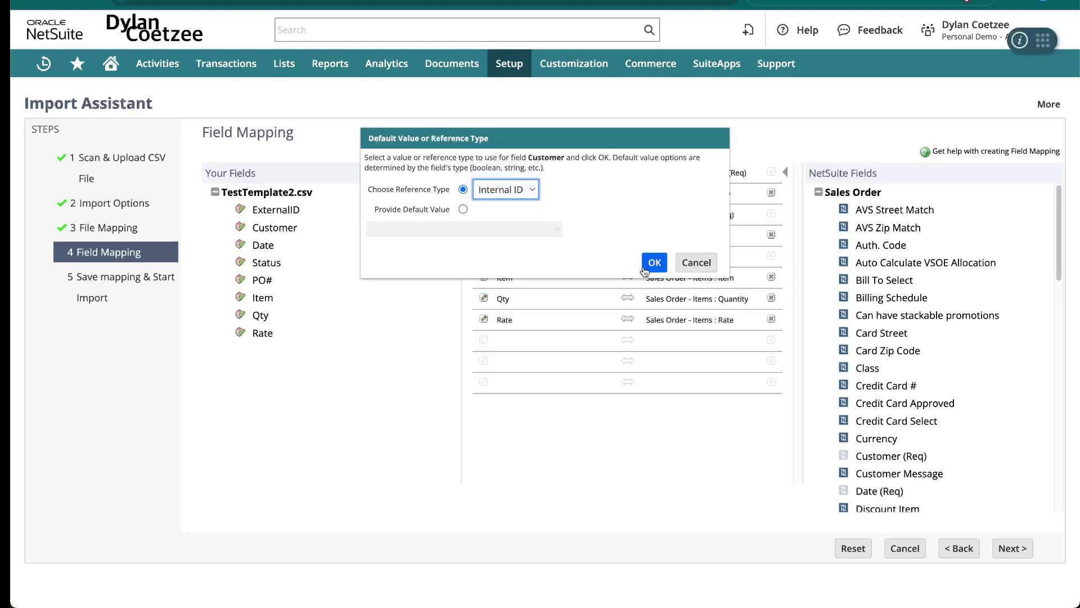
pyautogui.click(652, 262)
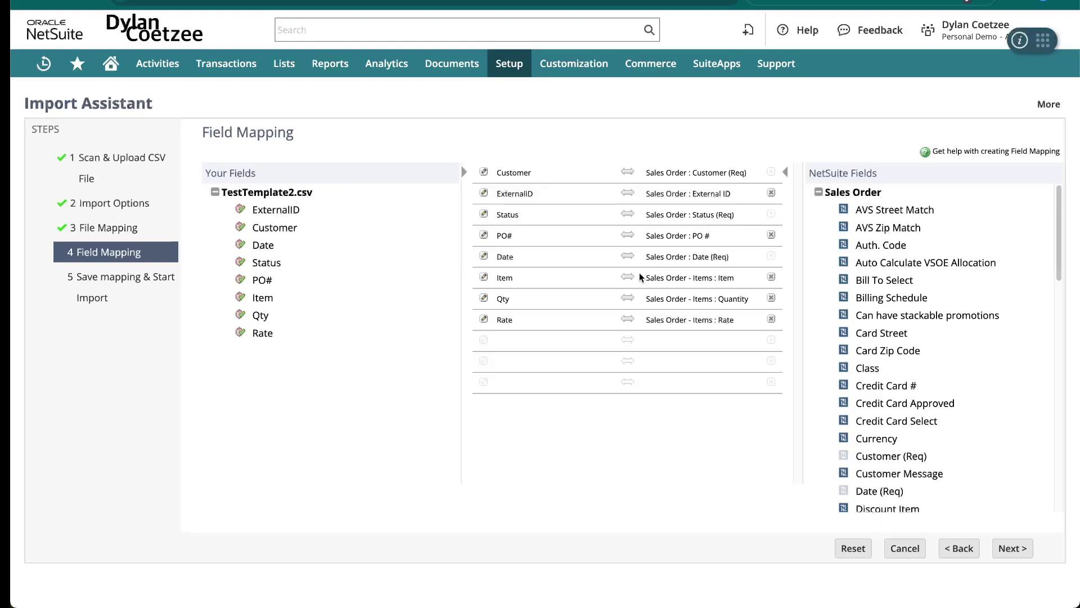
# - Set the reference type of the Item field mapping to Internal ID
pyautogui.click(484, 279)
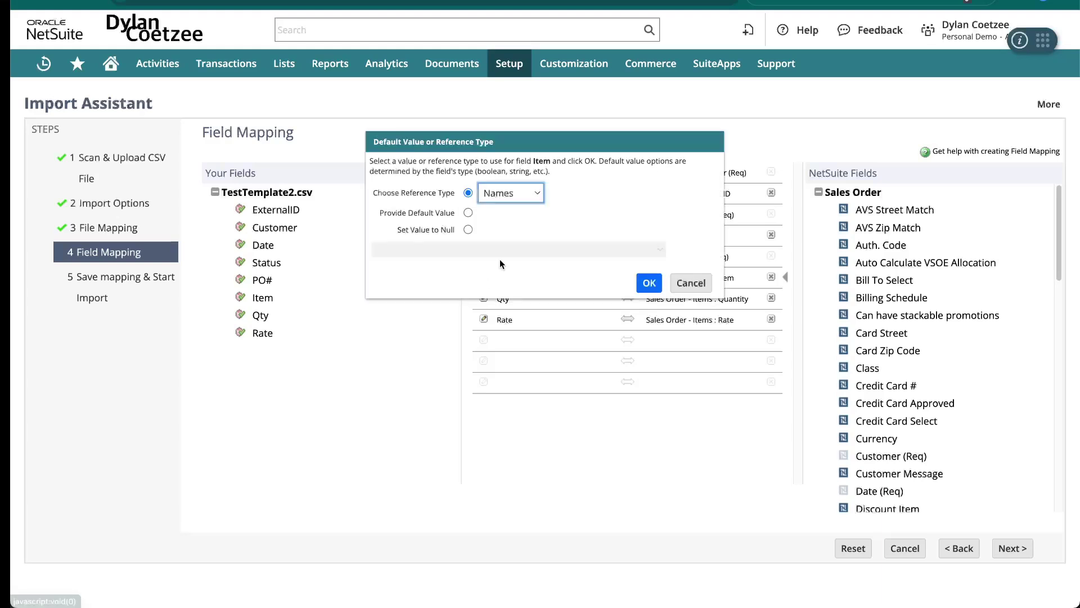
pyautogui.click(523, 194)
pyautogui.click(521, 209)
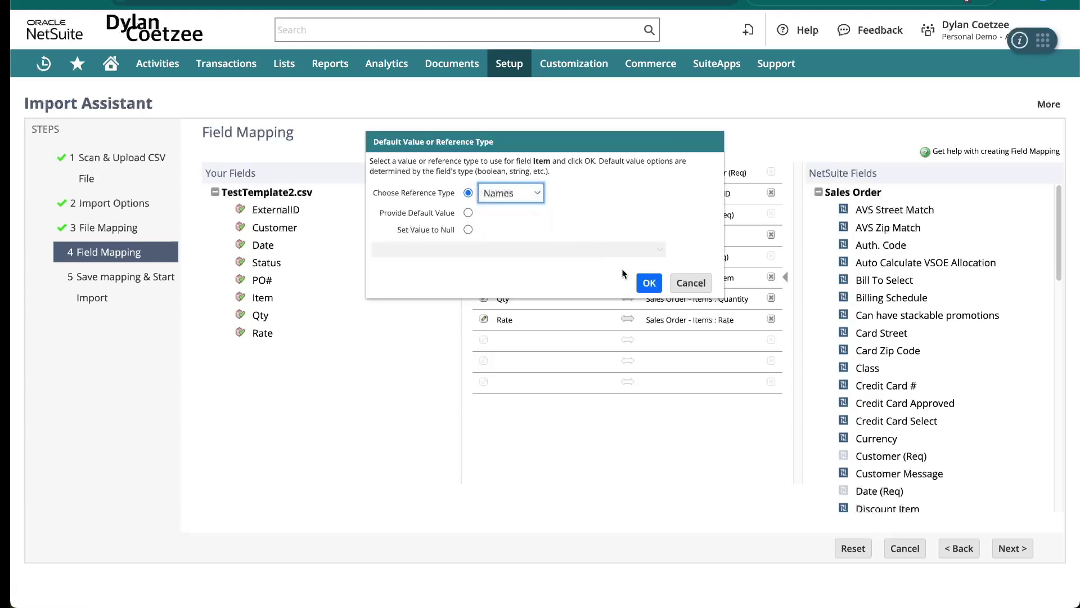
pyautogui.click(649, 283)
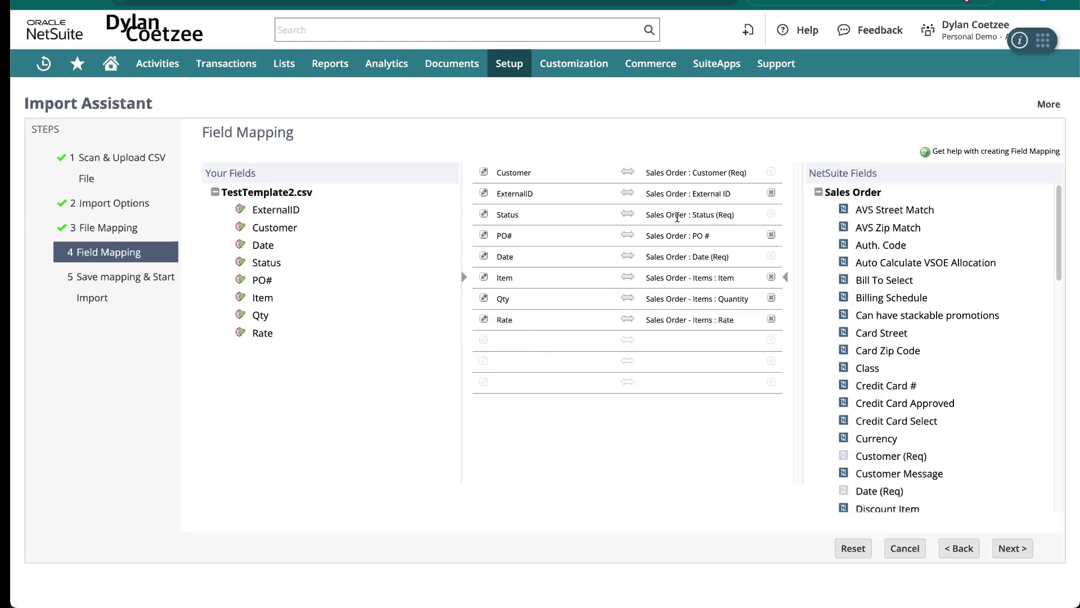
# - Examine the default value options for the Status field mapping, then leave its settings without applying a change
pyautogui.click(484, 218)
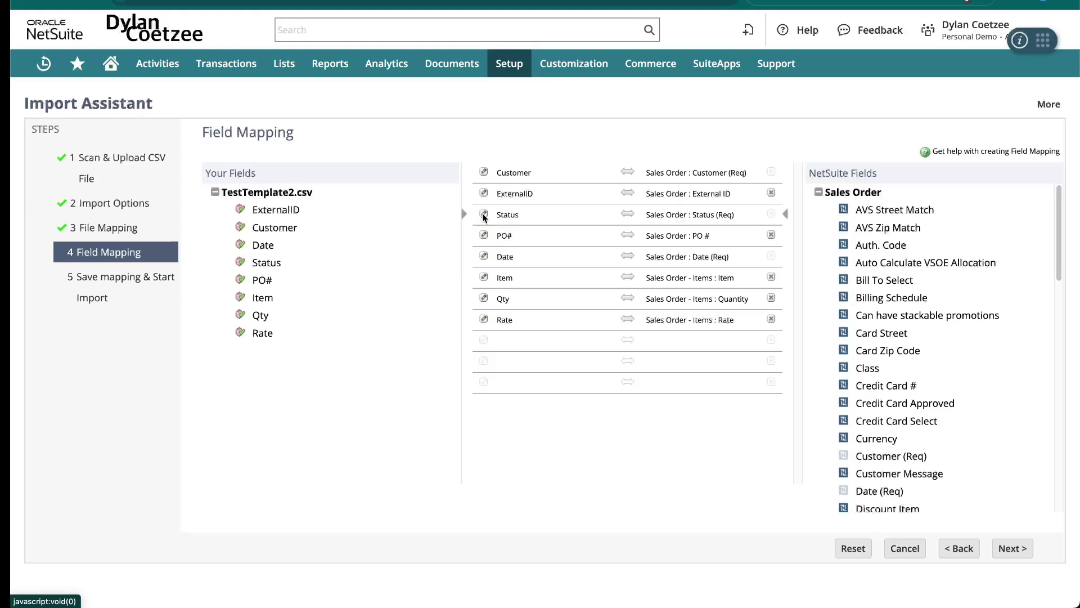
pyautogui.click(483, 217)
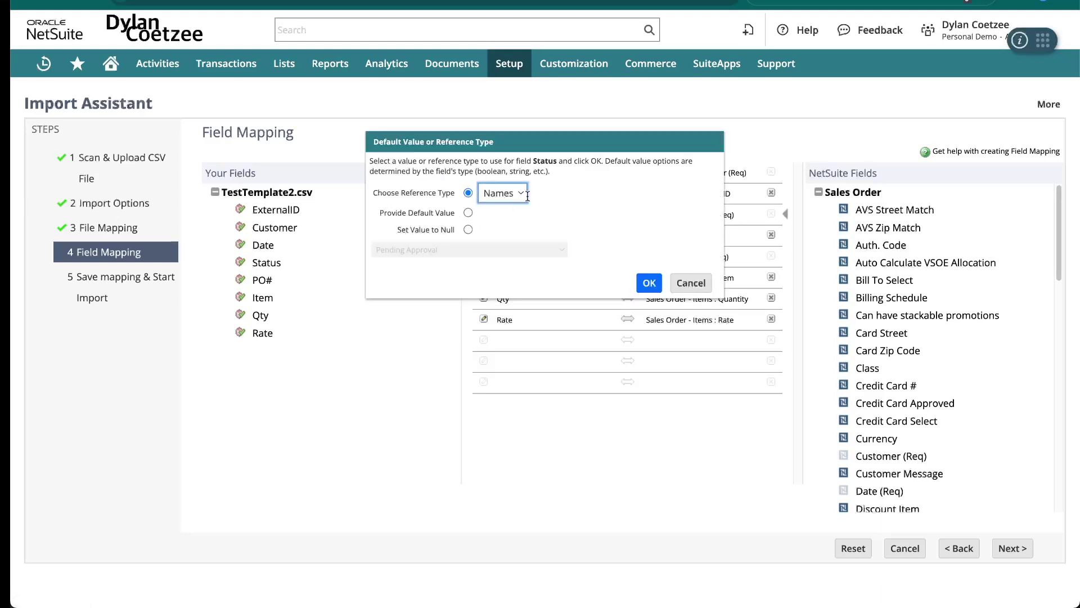
pyautogui.click(468, 213)
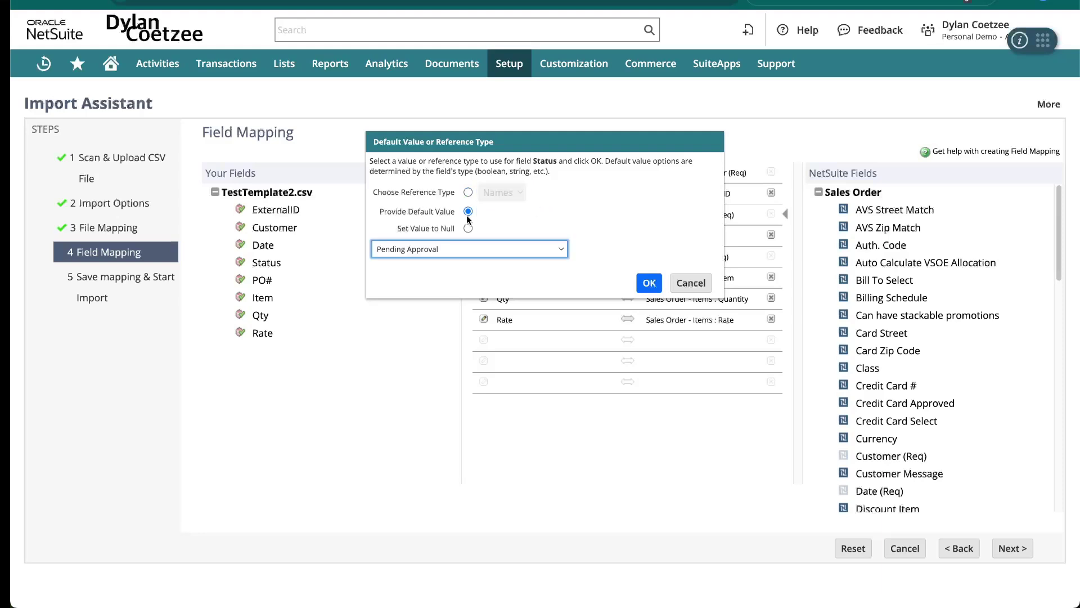
pyautogui.click(548, 252)
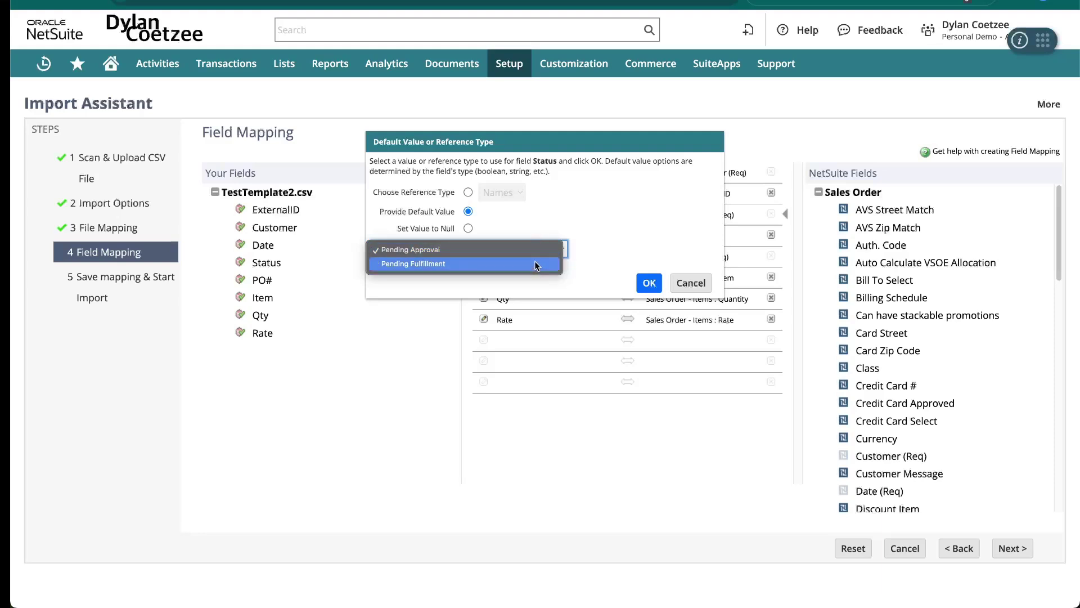
pyautogui.click(688, 284)
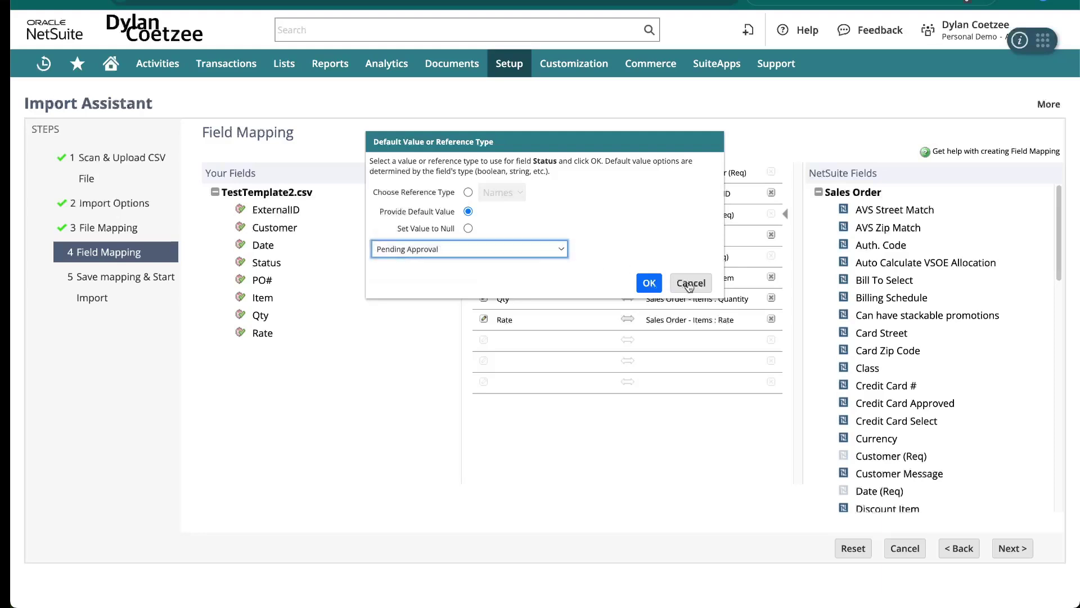
pyautogui.click(688, 284)
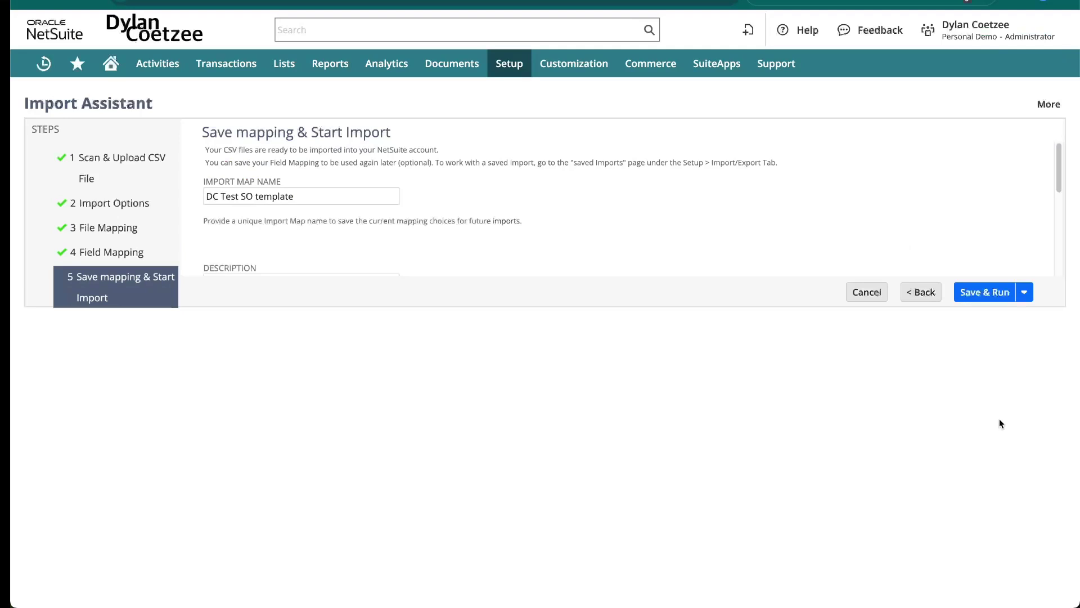
# - Save and run the import, overwriting the saved "DC Test SO template" map, and open the import job status
pyautogui.click(976, 552)
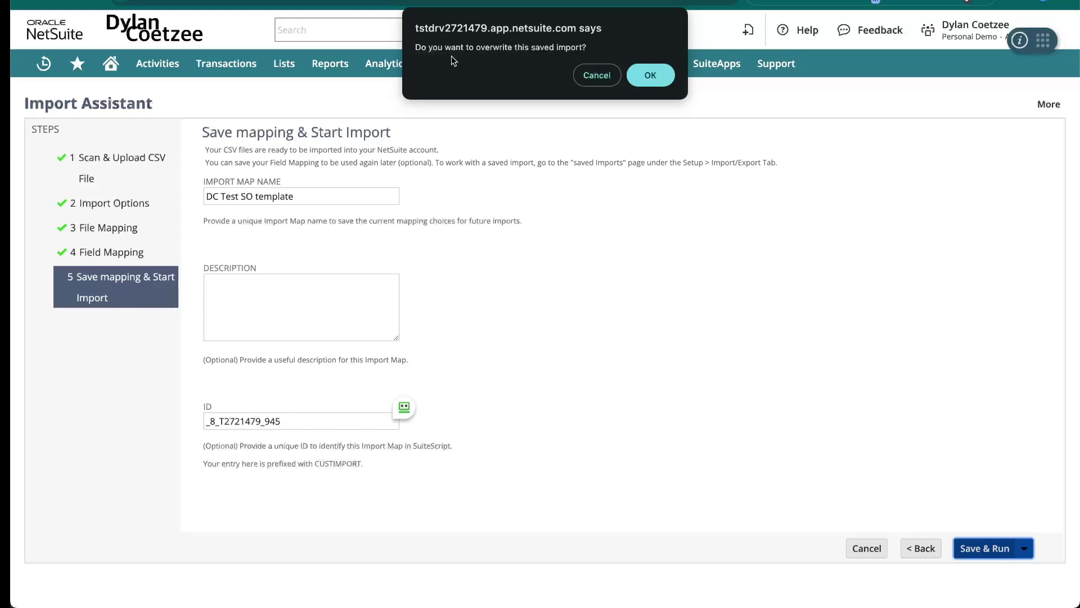
pyautogui.click(650, 75)
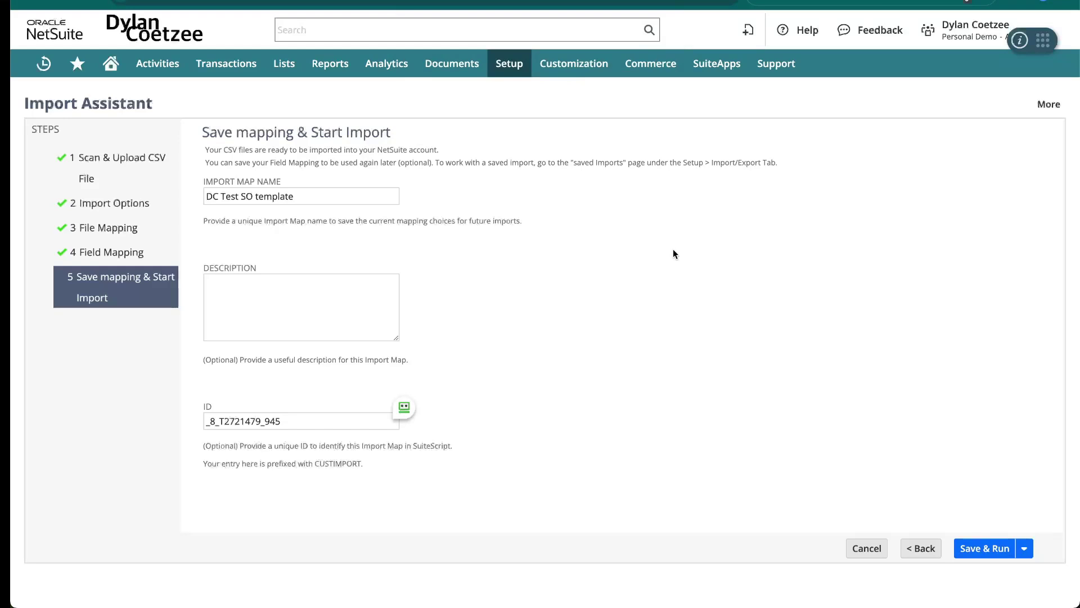
pyautogui.click(160, 141)
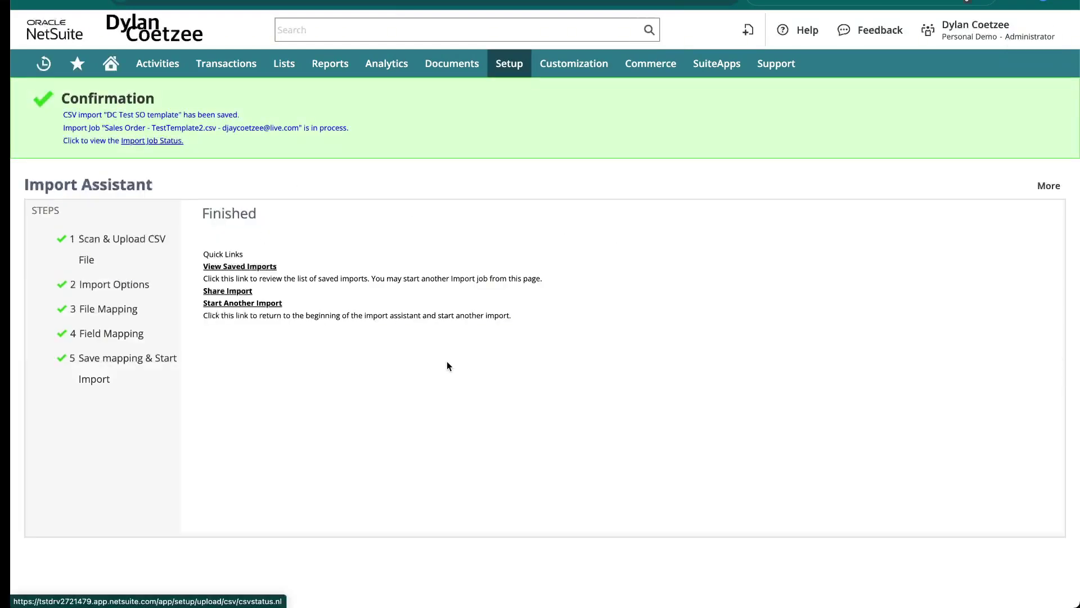